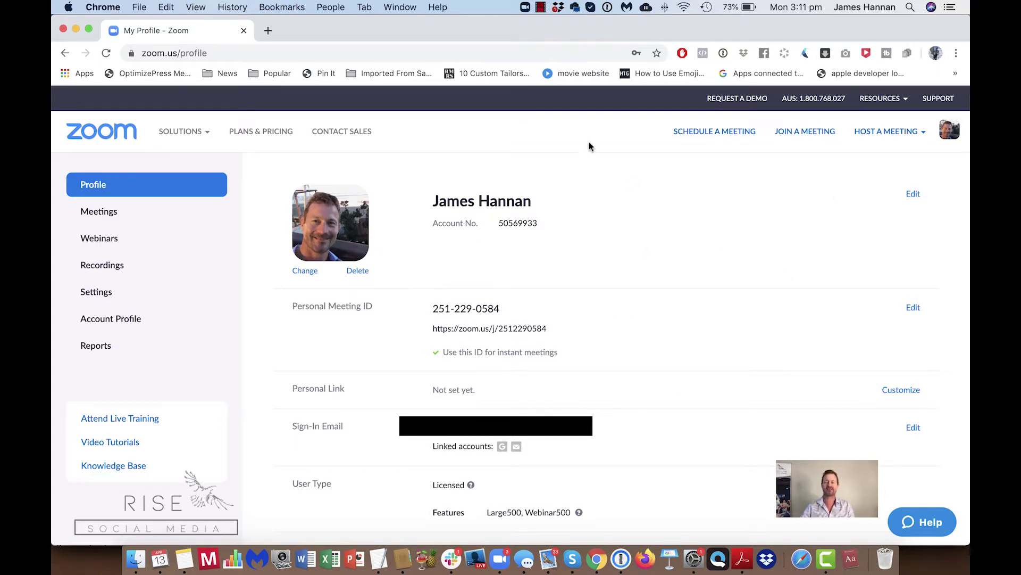
Open the Webinars list and start a new webinar in Schedule a Webinar.
mouse_move(181, 131)
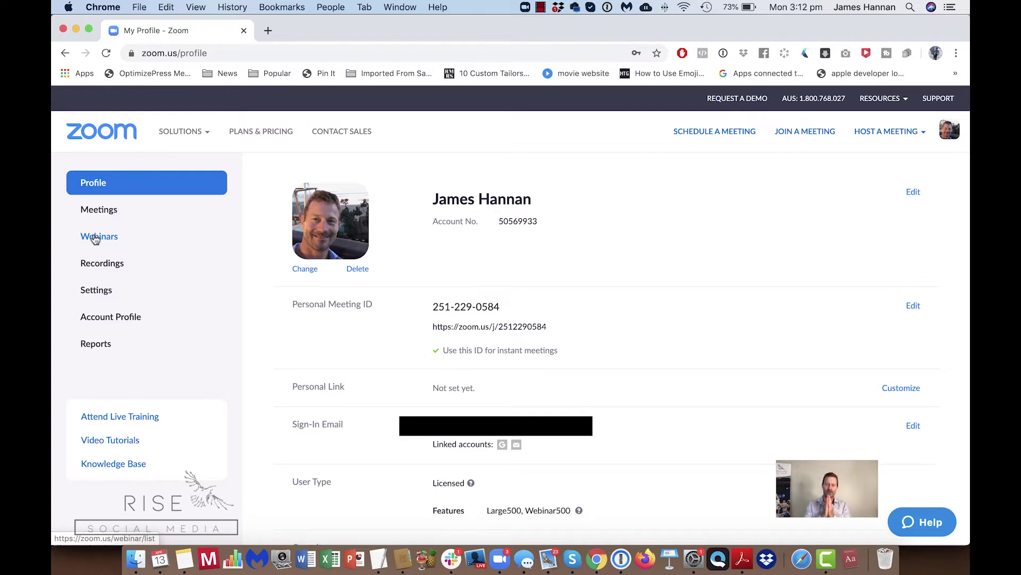
left_click(95, 239)
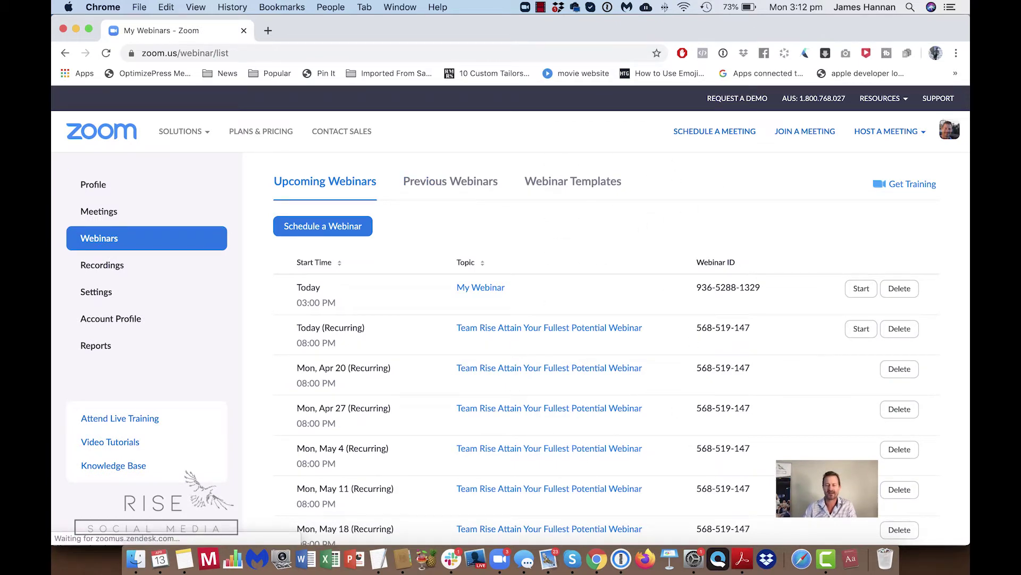
scroll(613, 335, "down", 1)
scroll(613, 334, "down", 5)
scroll(638, 335, "up", 6)
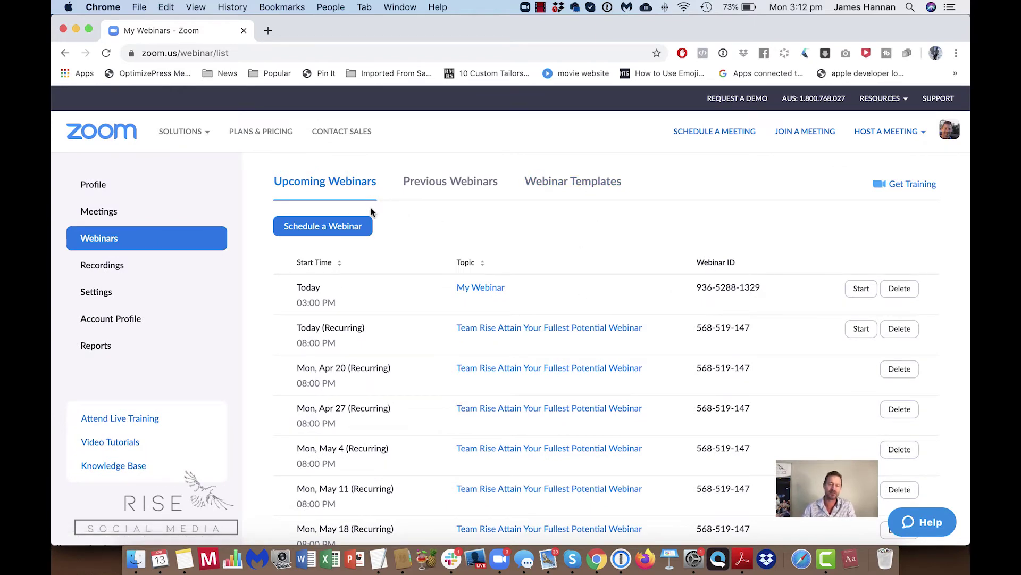
left_click(312, 225)
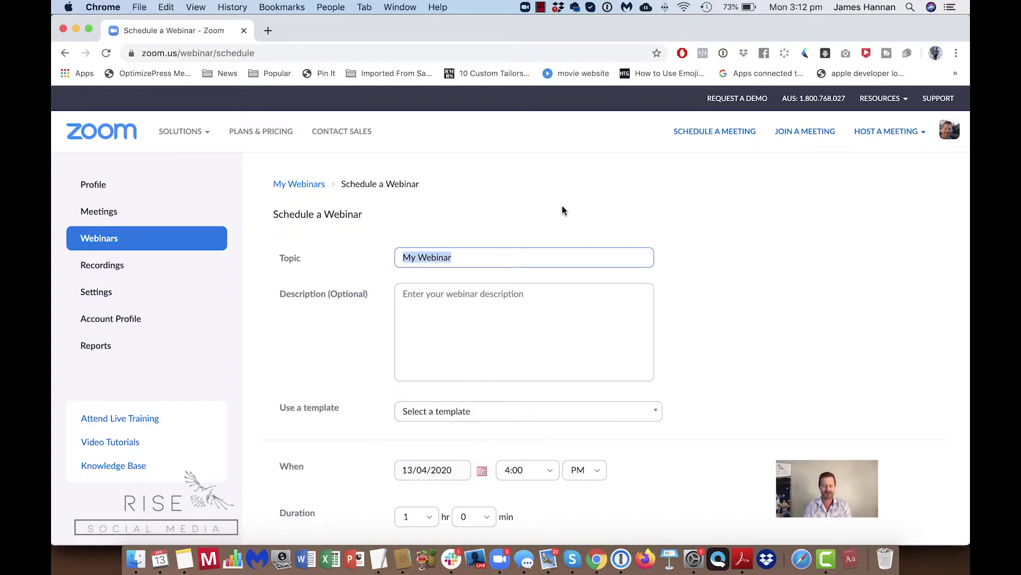
Replace the 'My Webinar' topic with '3 Tips To Creating The Perfect Webinar'.
type("Leanring")
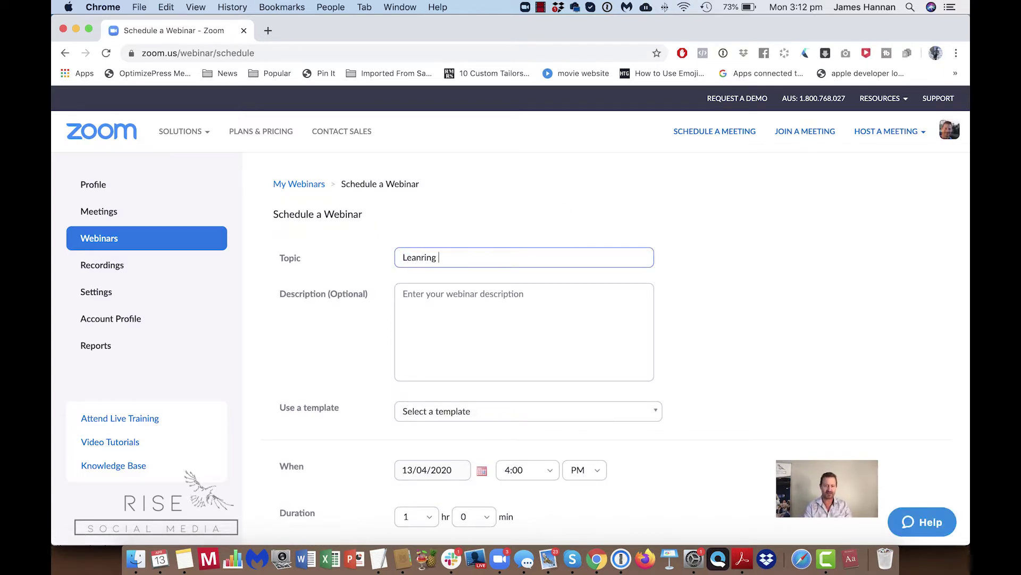
key("BackSpace")
key("BackSpace")
key("BackSpace")
key("BackSpace")
key("BackSpace")
type("rning")
key("super+a")
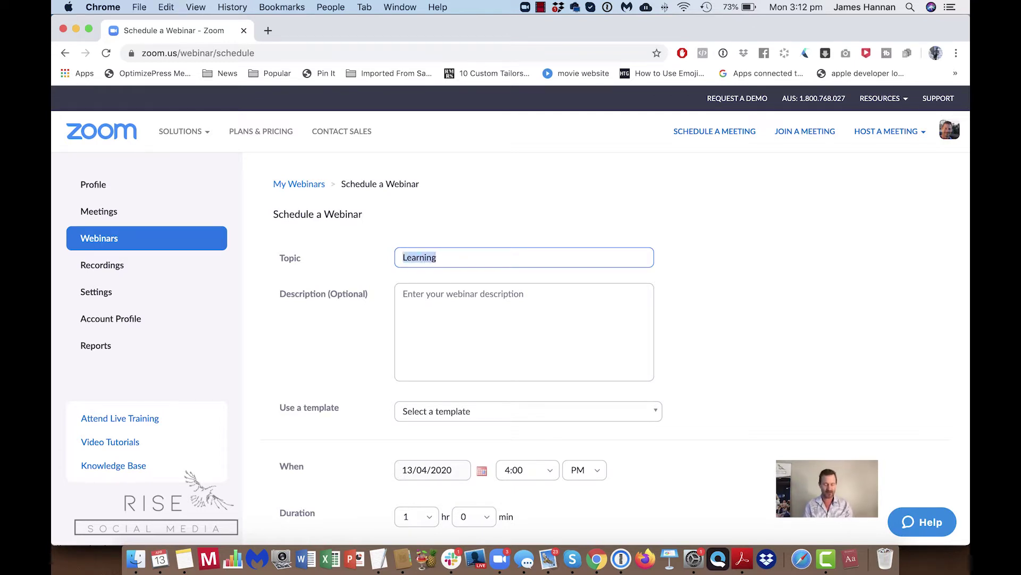
type("3 ")
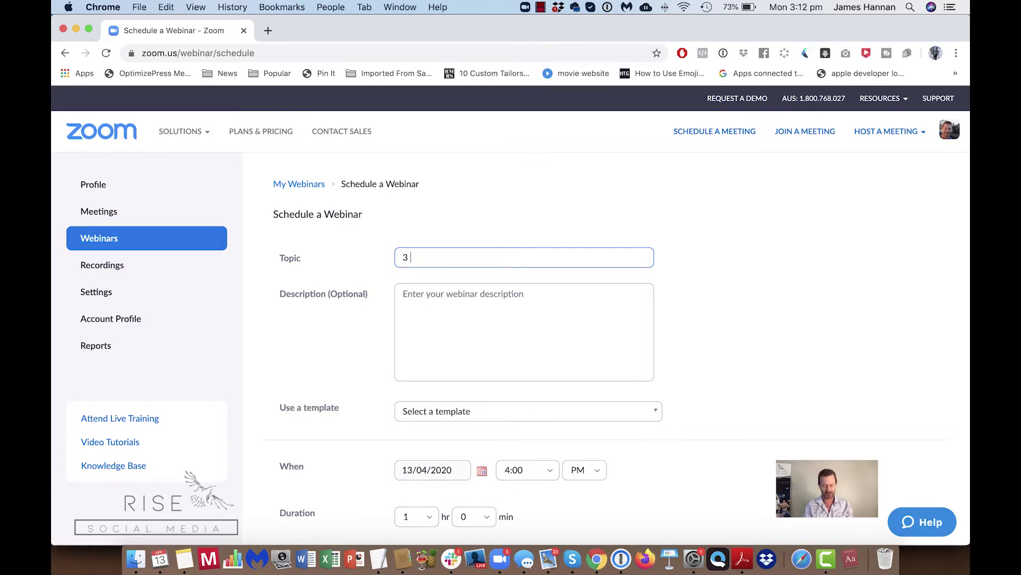
type("Tips T")
key("BackSpace")
key("BackSpace")
type("s Title")
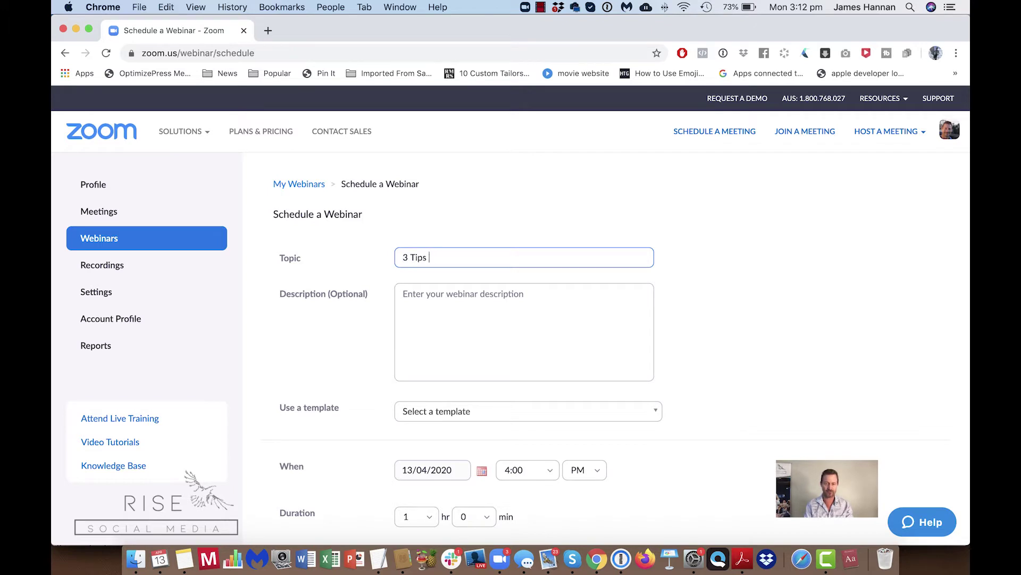
key("BackSpace")
key("BackSpace")
key("BackSpace")
key("BackSpace")
type("o Creating The Perfect Werbi")
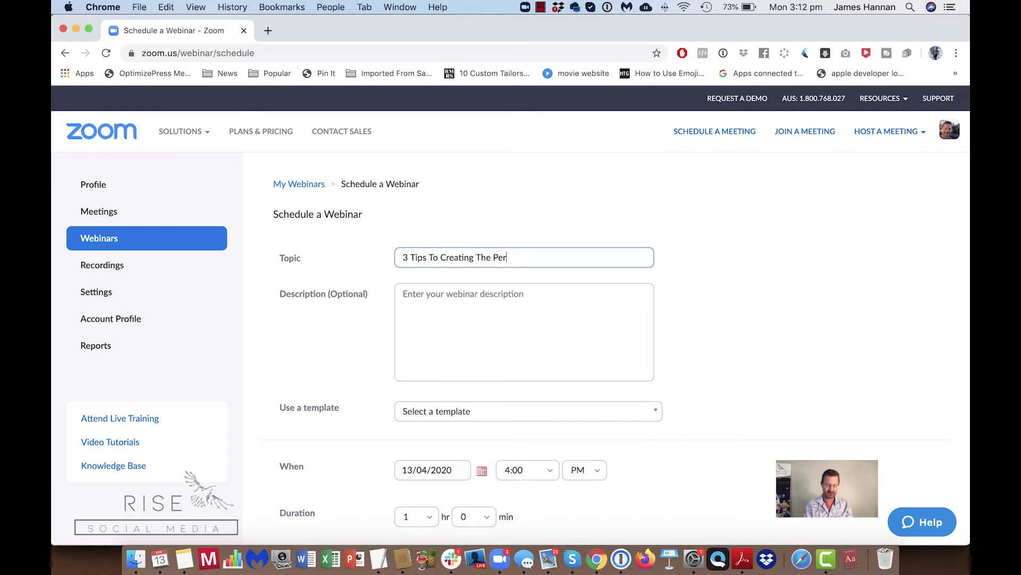
key("BackSpace")
key("BackSpace")
key("BackSpace")
type("binabr")
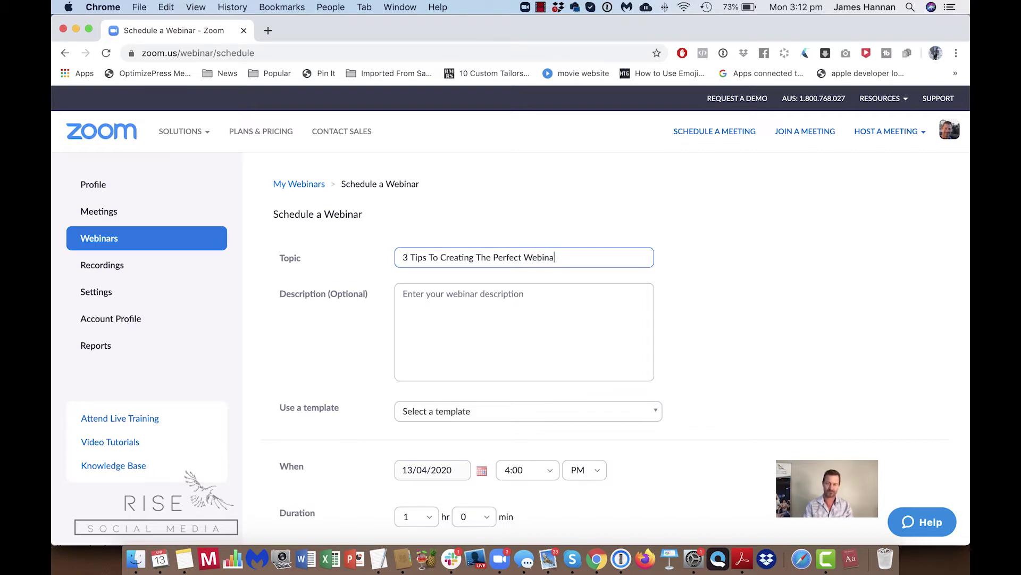
Begin the description with 'Most people suffer anxiety everytime they go to put on a webinar.'.
left_click(550, 298)
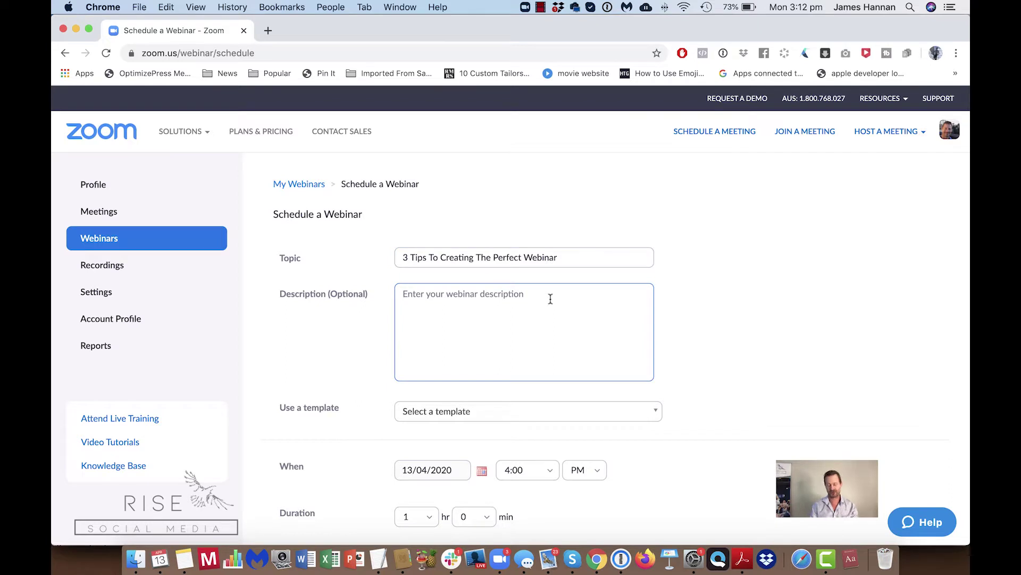
type("Most people suffere")
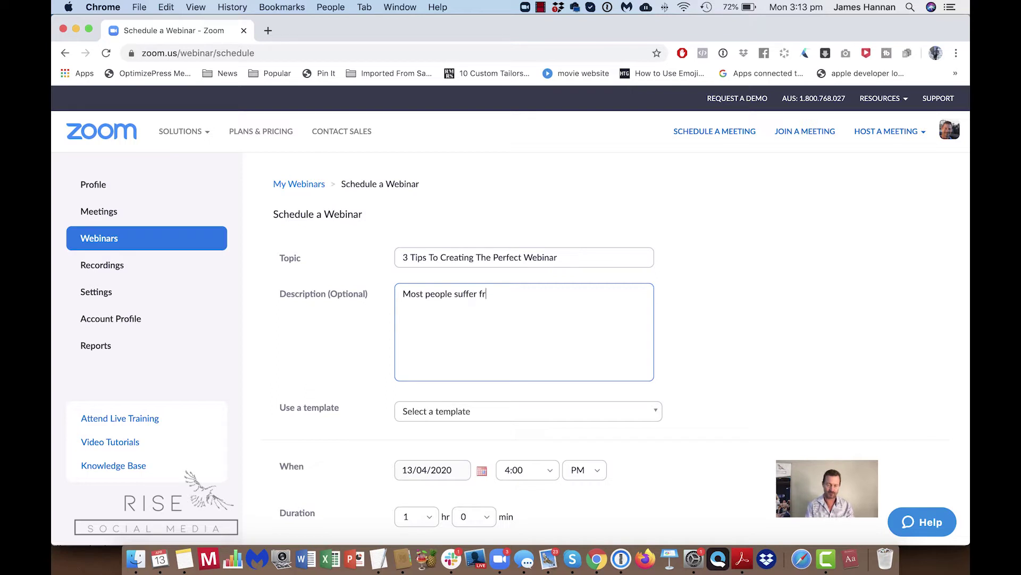
type("anxie")
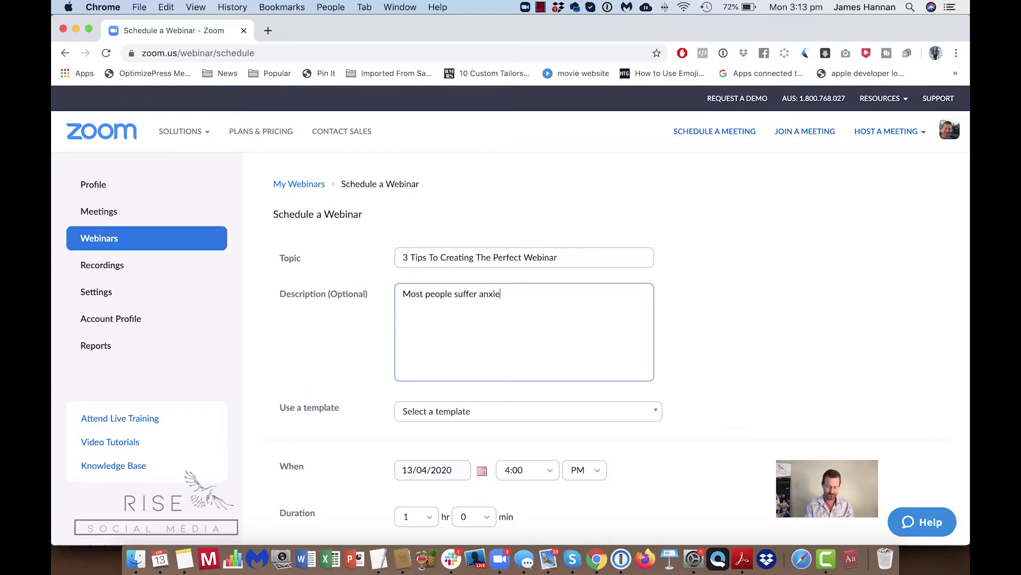
type("ty everytime")
key("BackSpace")
key("BackSpace")
key("BackSpace")
type("uffer anxiety everytime they ")
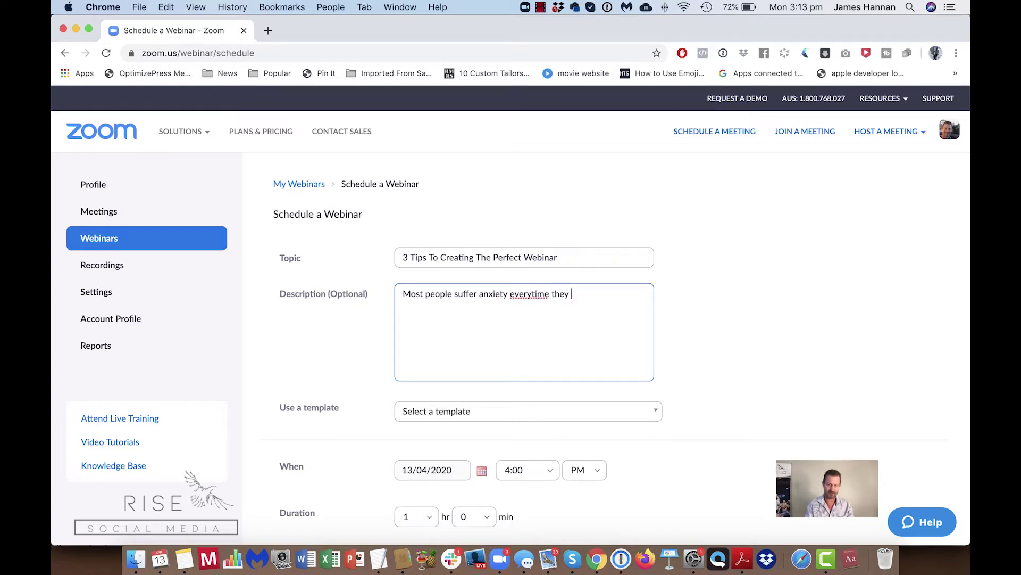
type("go to put on a webinar.")
Add the three bulleted tips and end the description with 'Click subscribe to join'.
key("Return")
type("Todays")
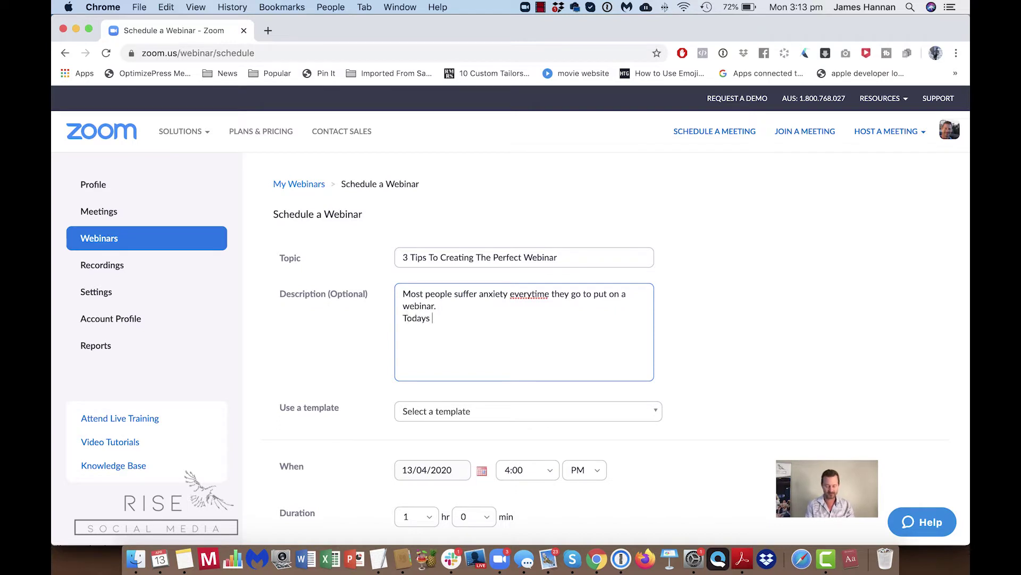
type(" vide")
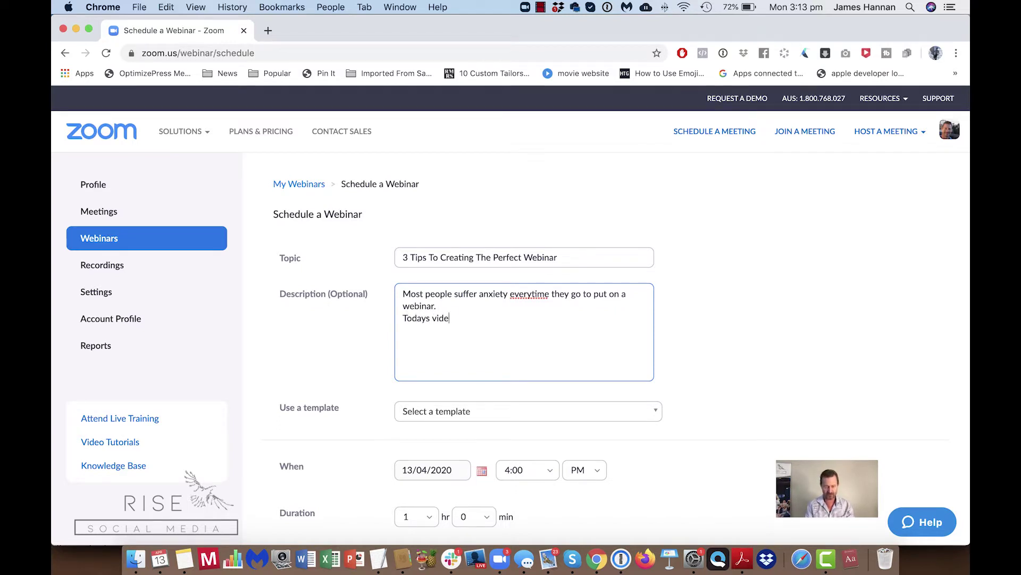
type("o we ill")
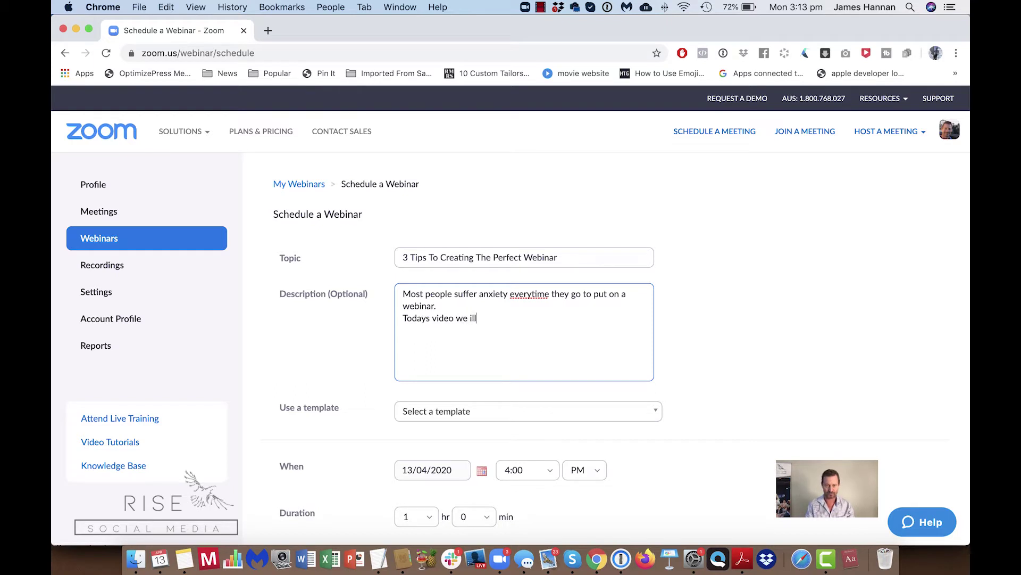
key("BackSpace")
key("BackSpace")
key("BackSpace")
type("will give you the 3 tips that will")
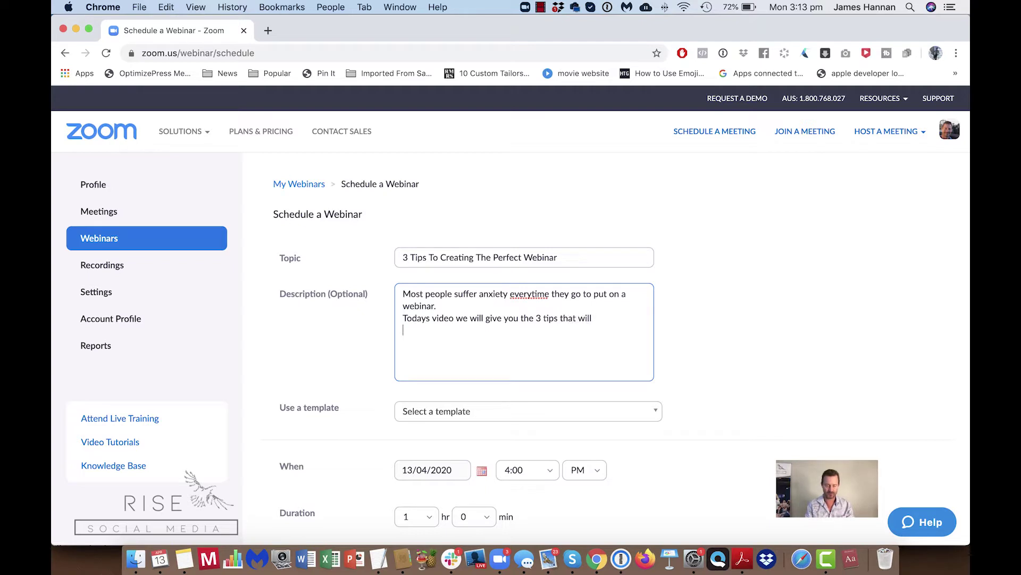
type("- Remove ")
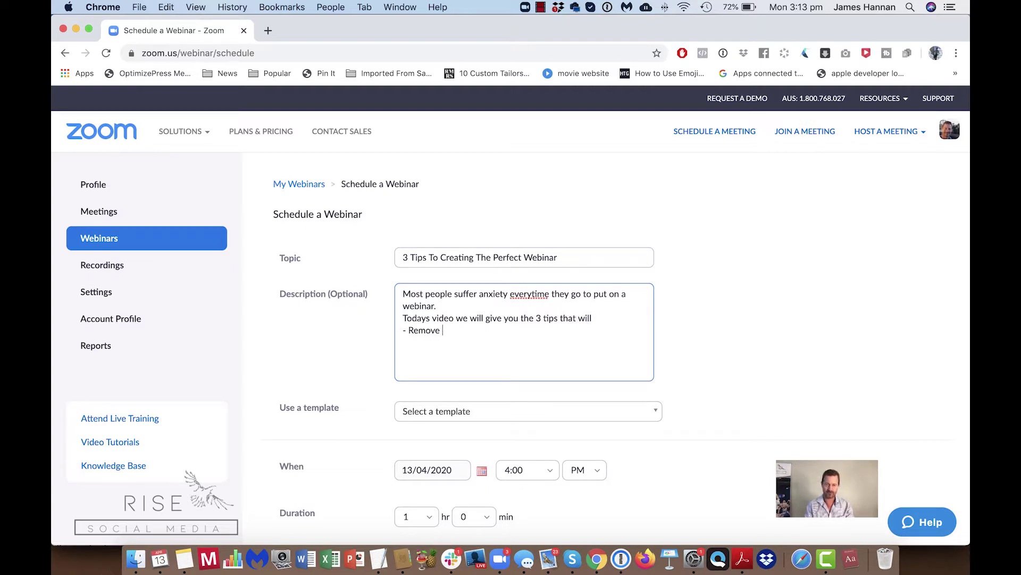
type("Anxiety")
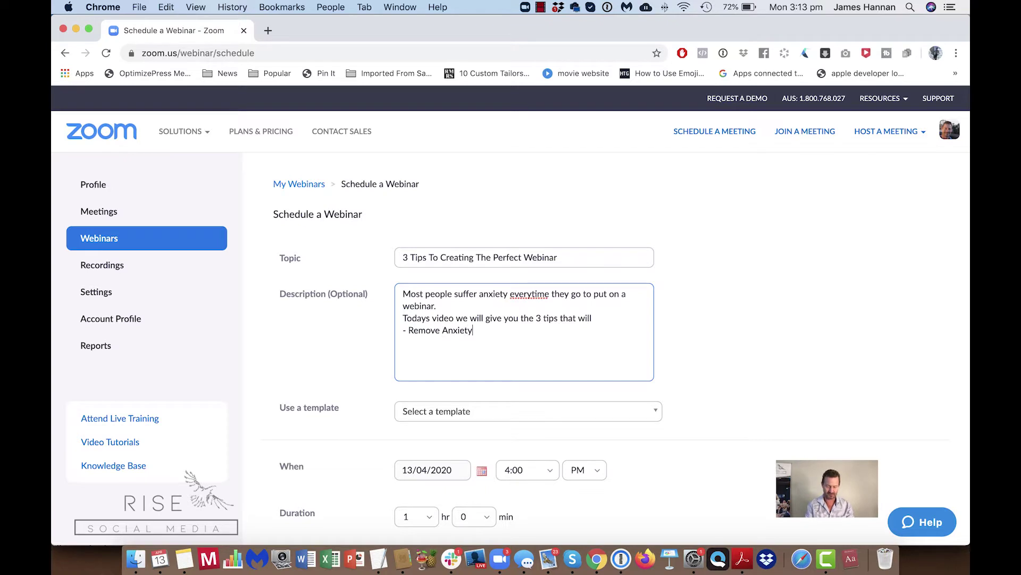
type("- Make p")
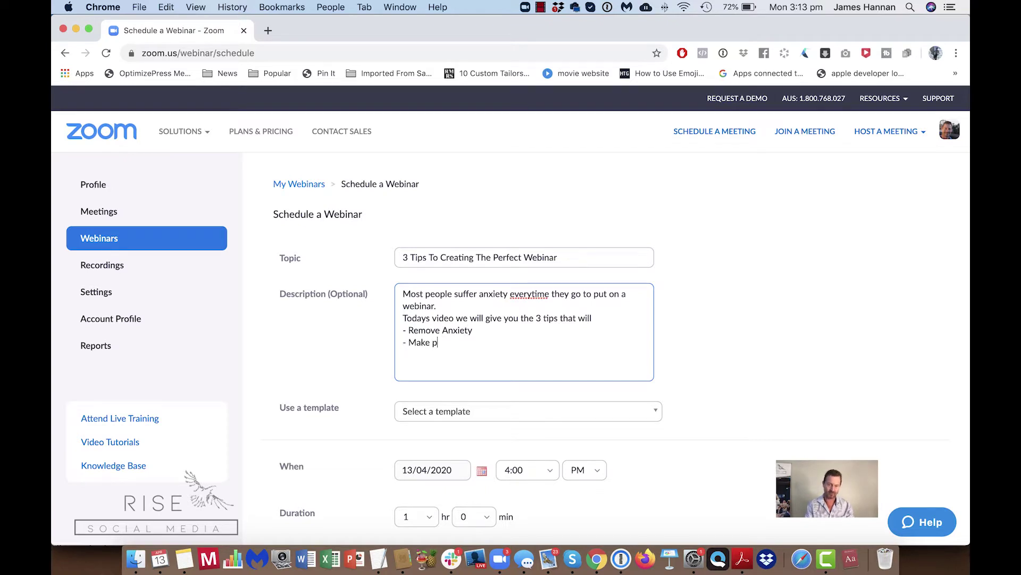
type("utting oin you")
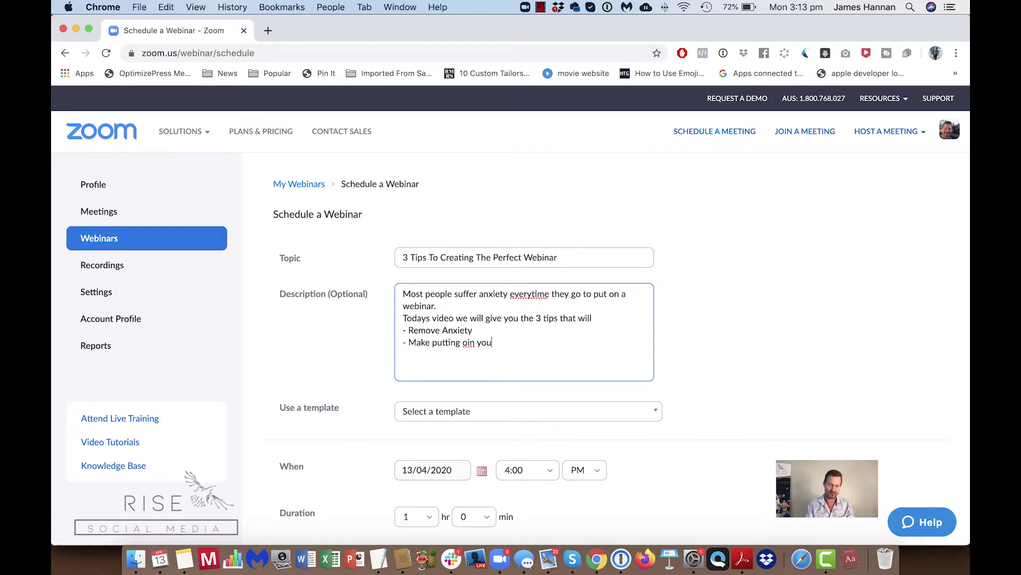
key("BackSpace")
key("BackSpace")
key("BackSpace")
key("BackSpace")
key("BackSpace")
key("BackSpace")
type("n your ")
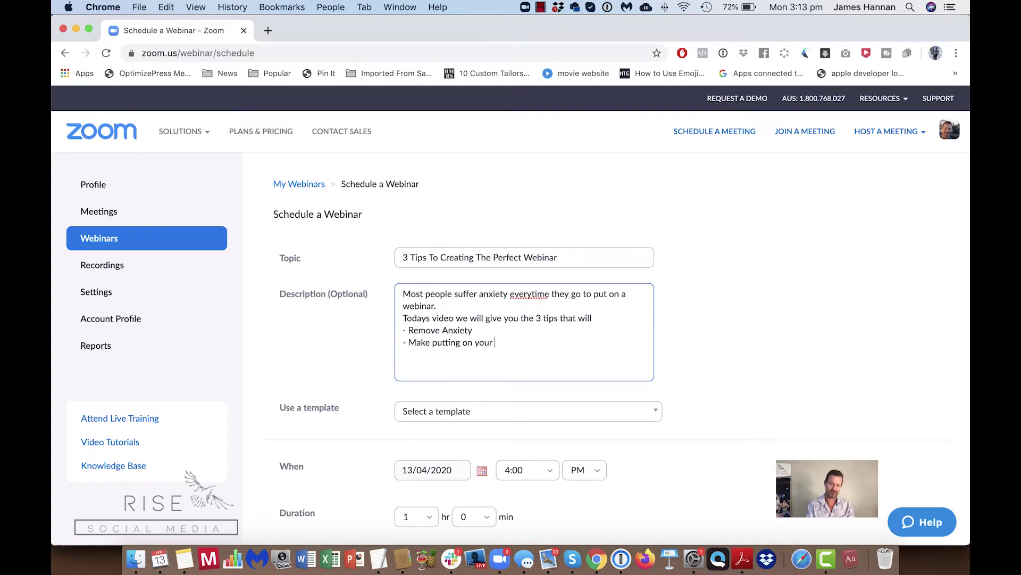
type("first webinar a b")
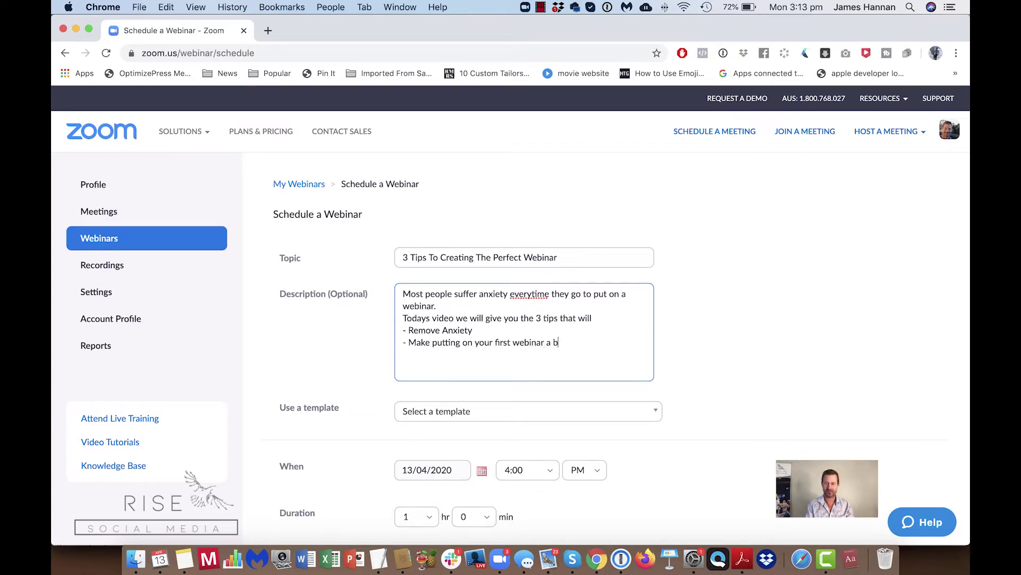
type("reeze")
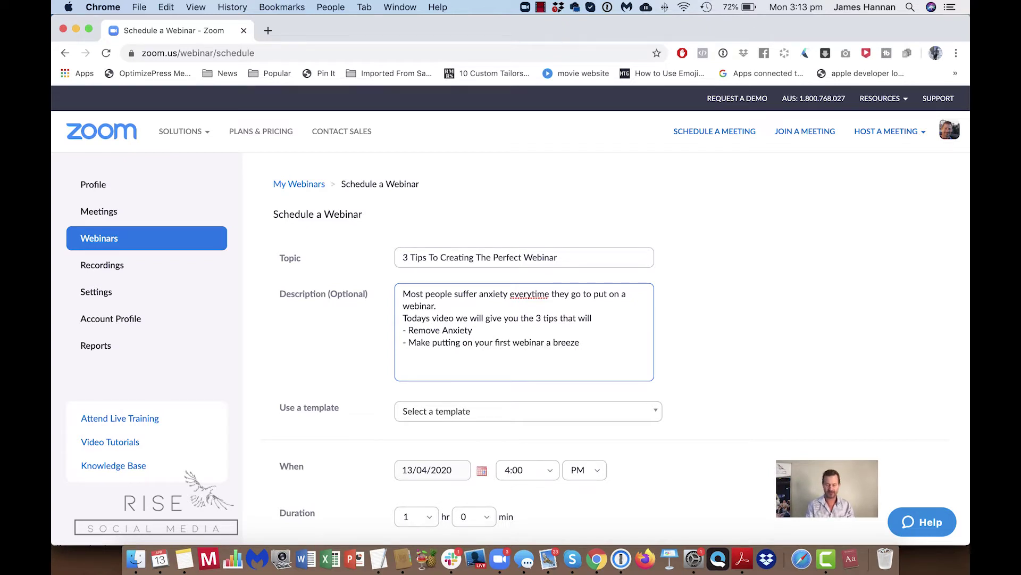
type("Sho")
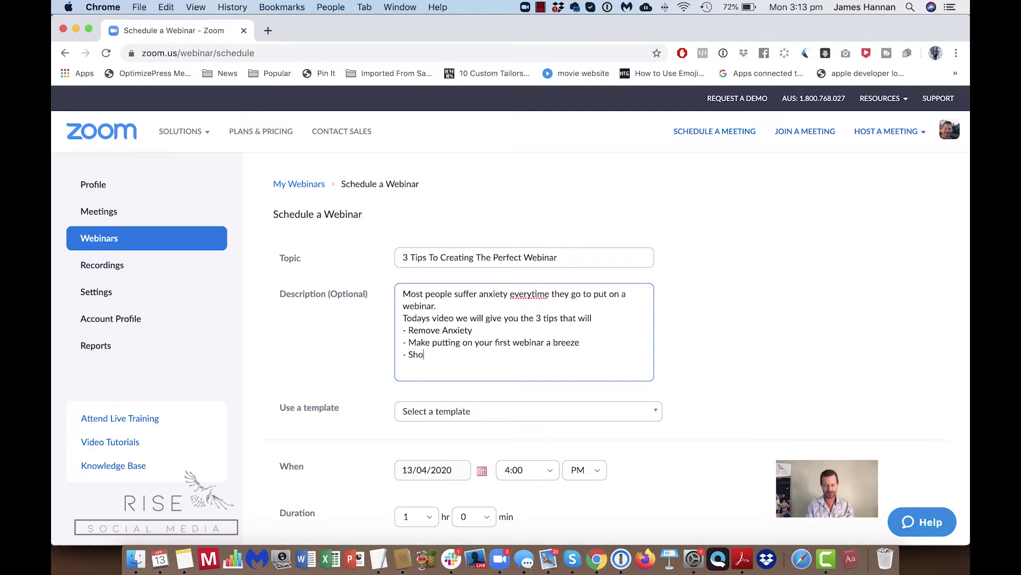
type("w you how to get your ")
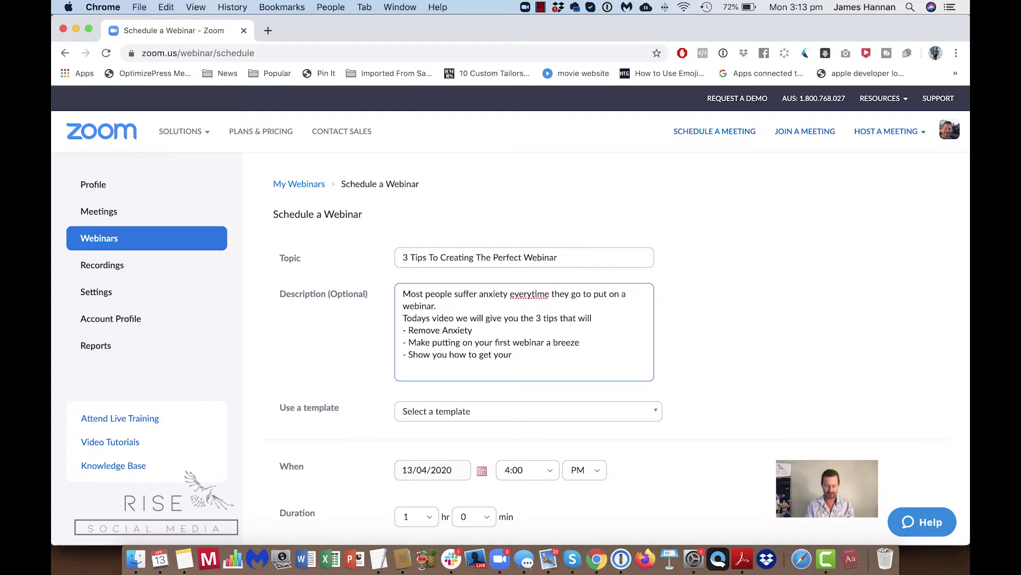
type("registra")
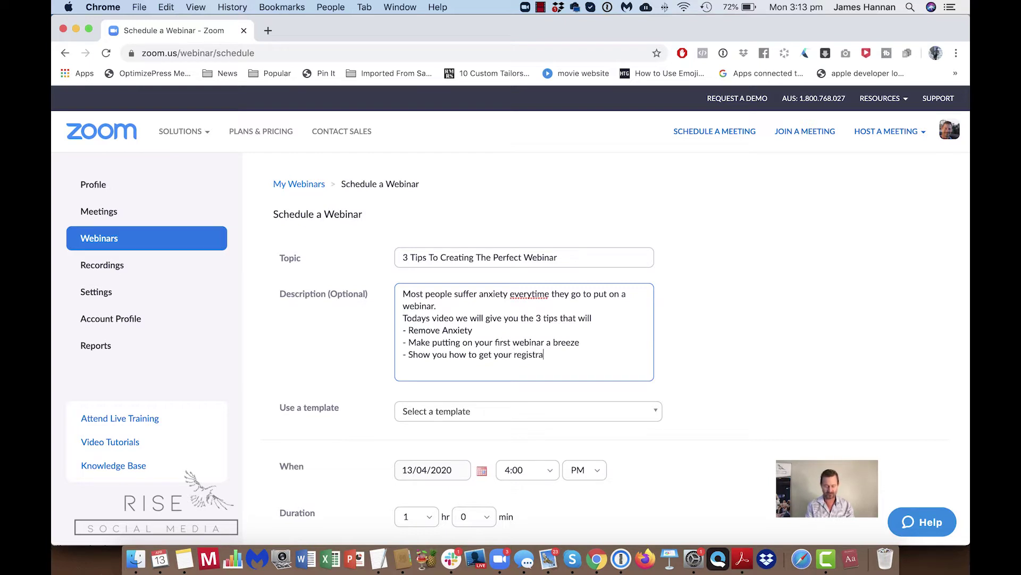
type("nts receiving ")
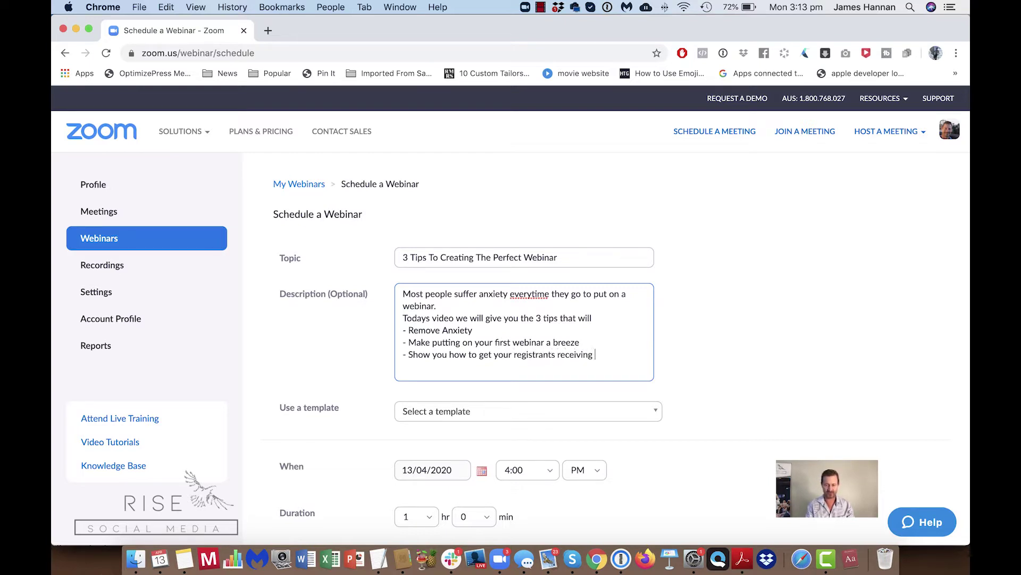
type("an reminder email")
key("Return")
key("Return")
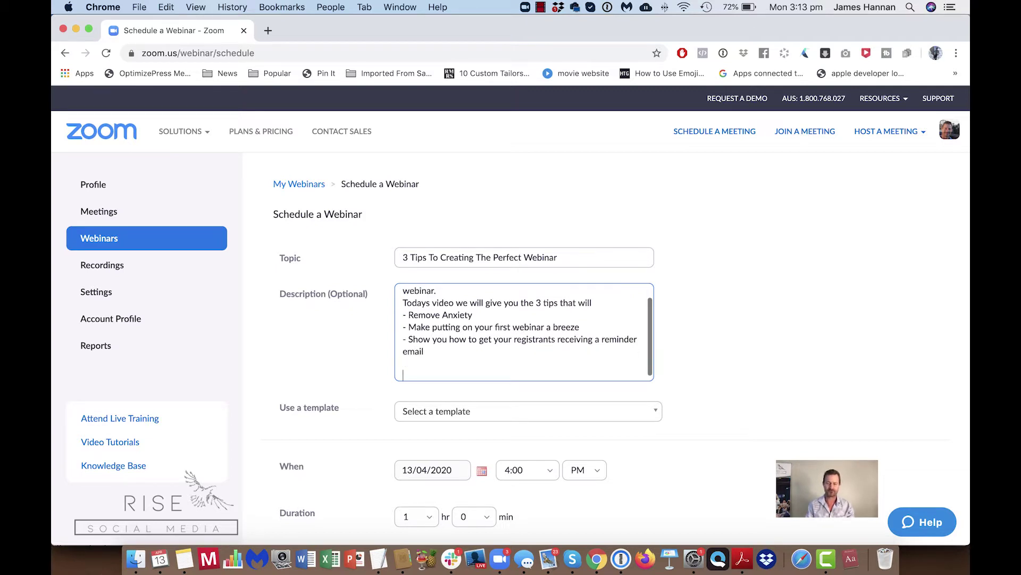
type("Click subscibr")
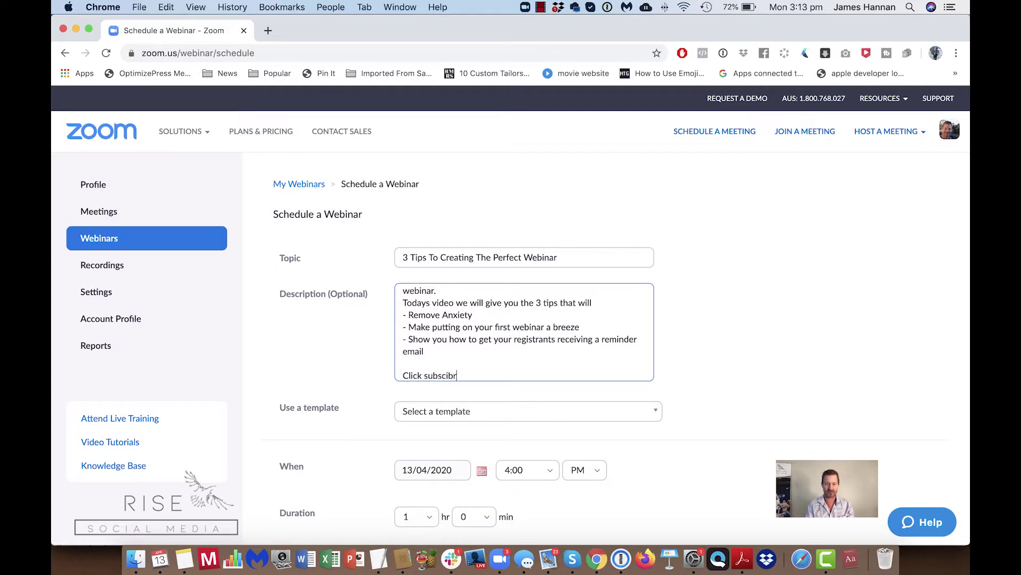
key("BackSpace")
key("BackSpace")
key("BackSpace")
type("ribe to join")
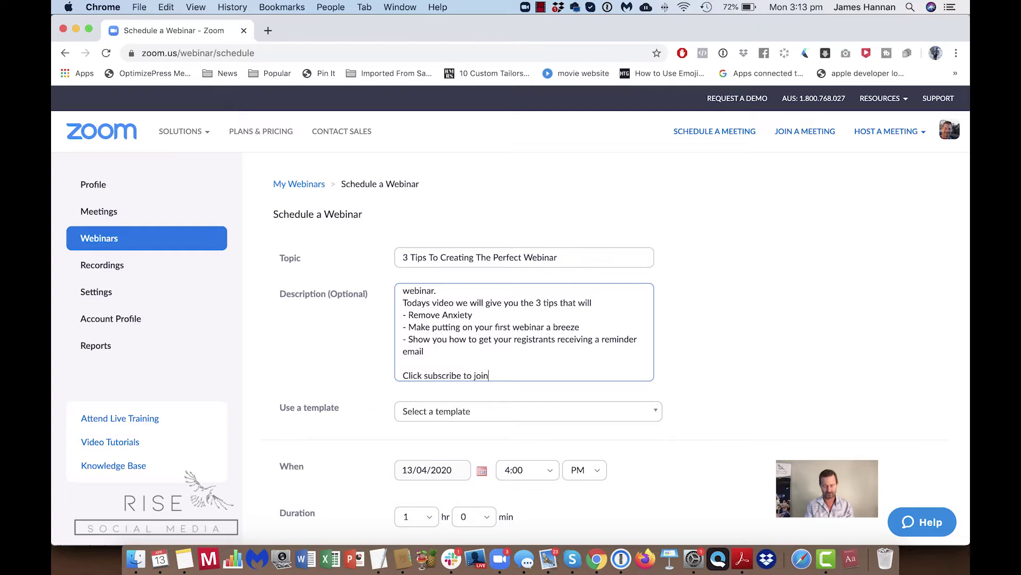
Look through the webinar template list and close it without choosing a template.
left_click(554, 408)
scroll(801, 341, "down", 2)
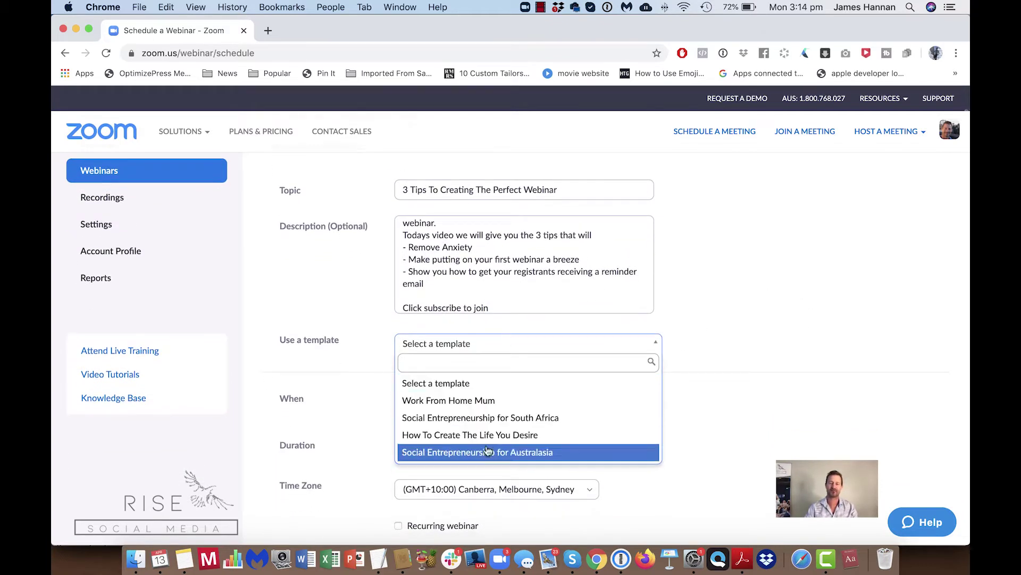
left_click(789, 287)
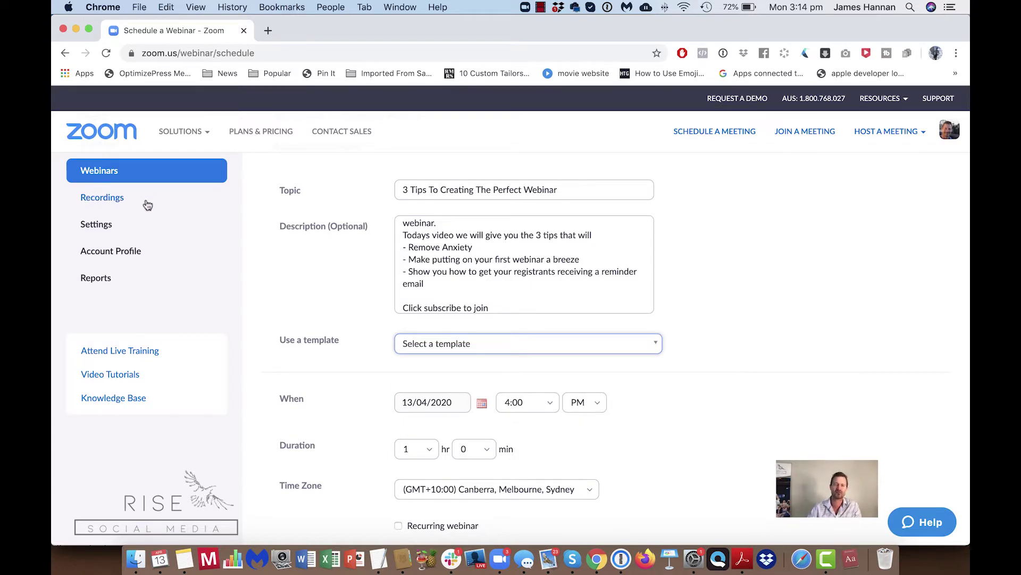
Keep the 13/04/2020 start date and the 4:00 PM start time.
scroll(345, 308, "down", 1)
scroll(347, 309, "down", 3)
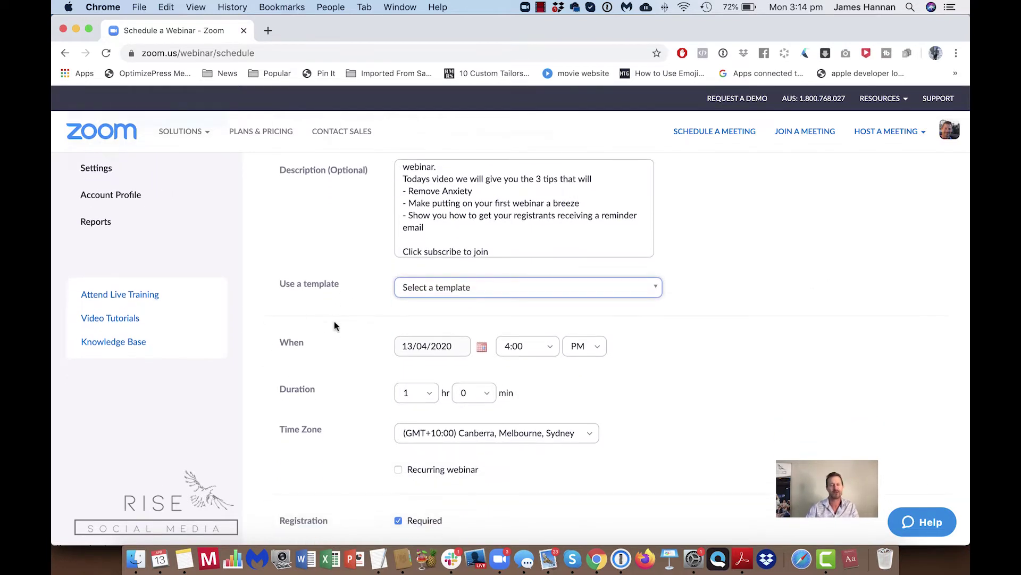
left_click(408, 348)
left_click(486, 324)
left_click(551, 349)
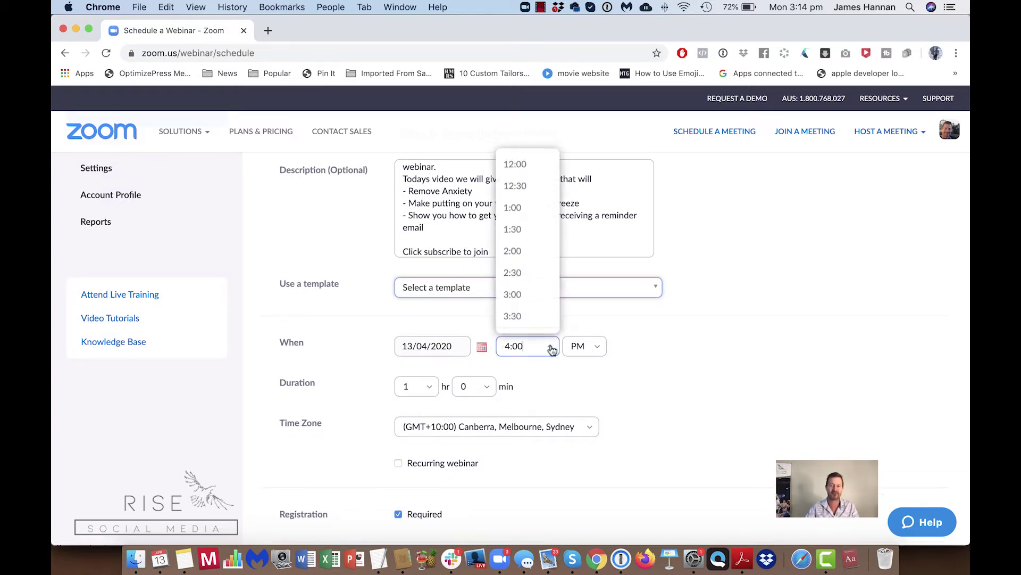
scroll(542, 292, "down", 2)
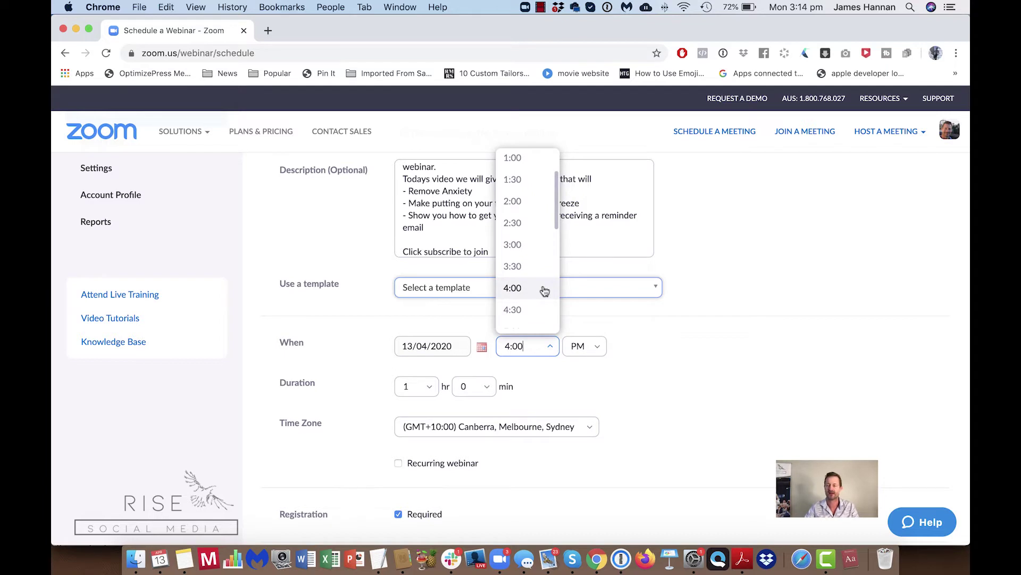
left_click(532, 289)
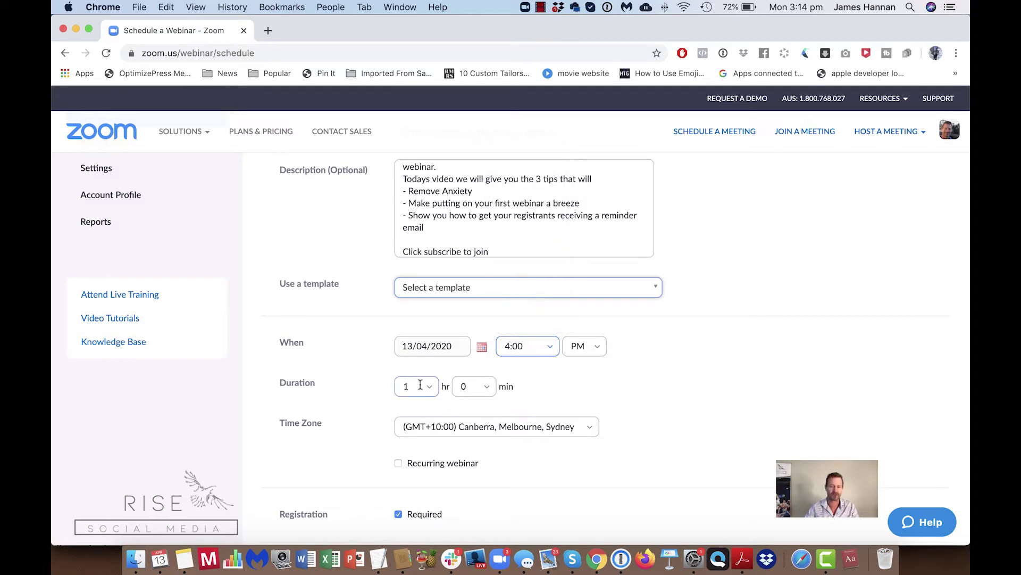
Make the webinar recur weekly on Mondays until 25/05/2020, seven occurrences.
scroll(659, 379, "down", 3)
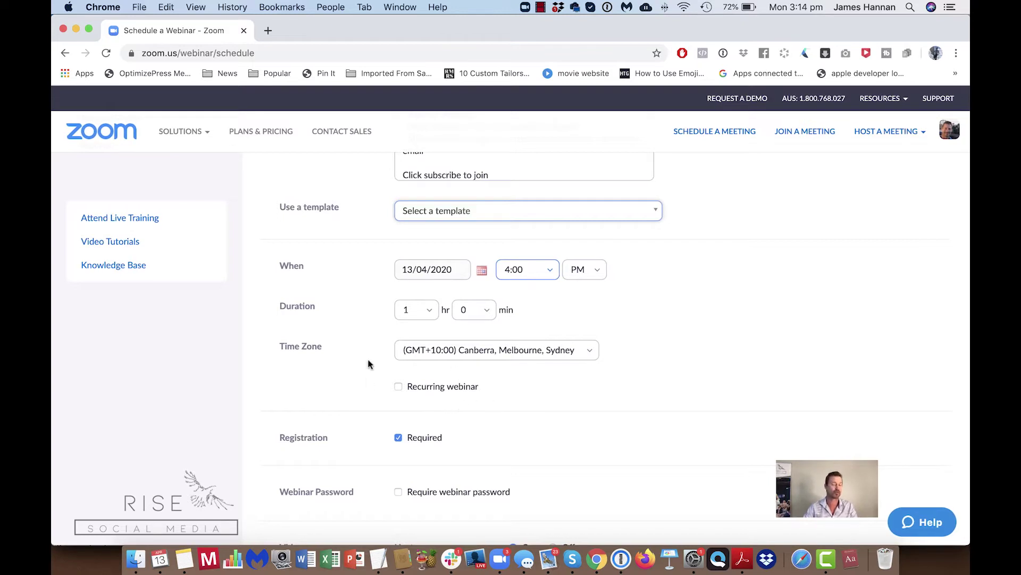
left_click(397, 387)
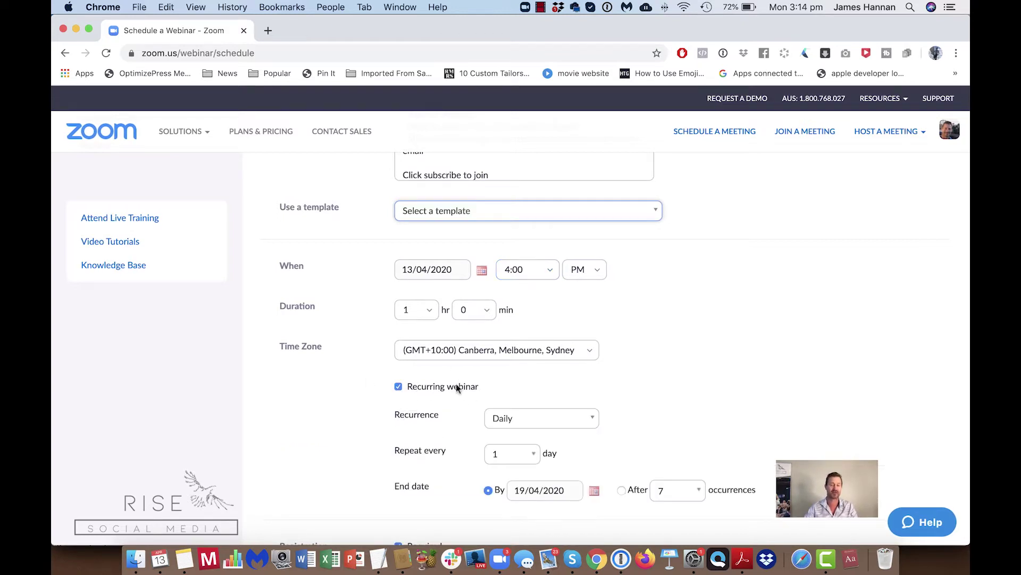
scroll(691, 347, "down", 3)
left_click(557, 310)
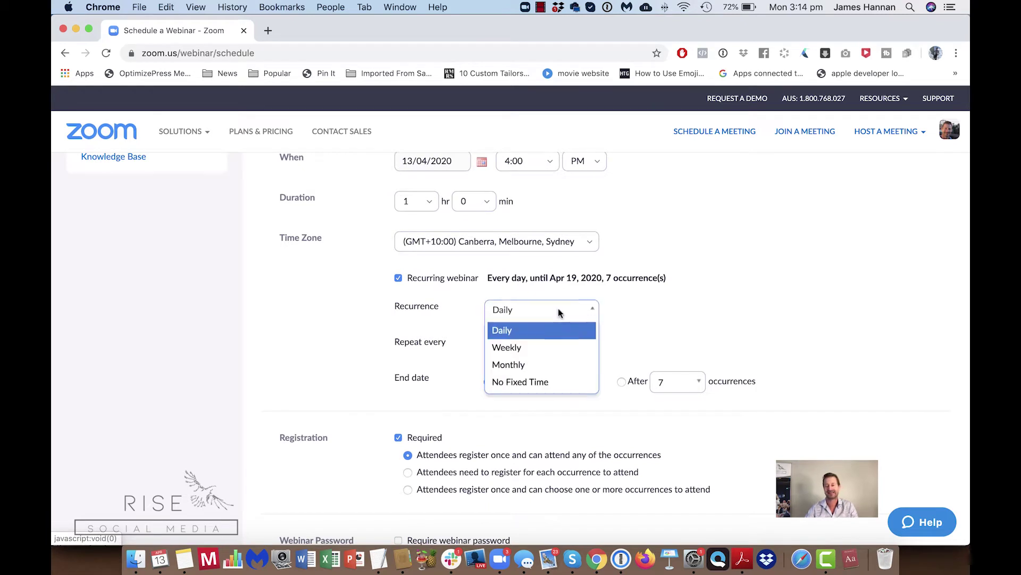
left_click(524, 350)
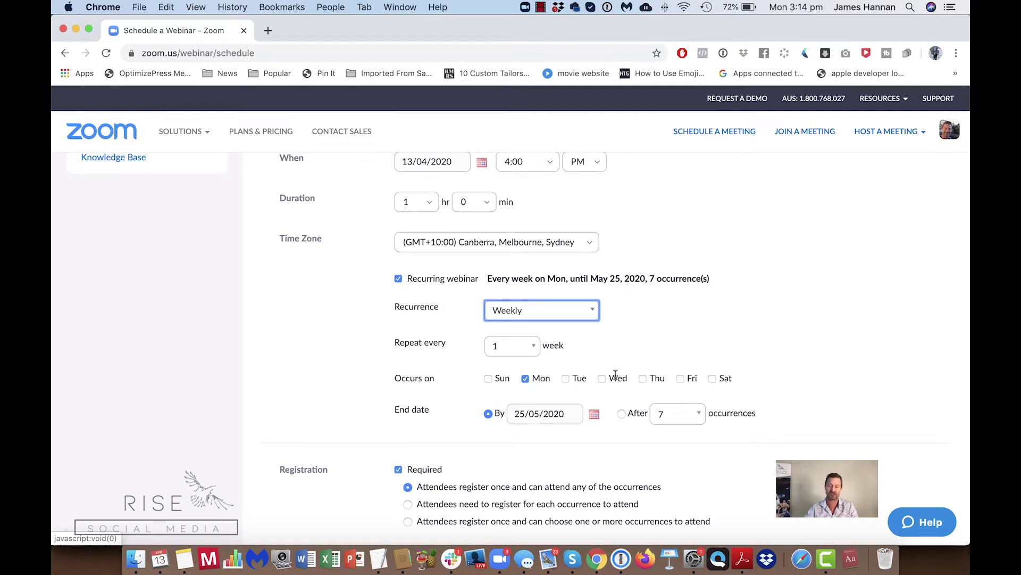
scroll(616, 371, "down", 1)
scroll(646, 351, "down", 5)
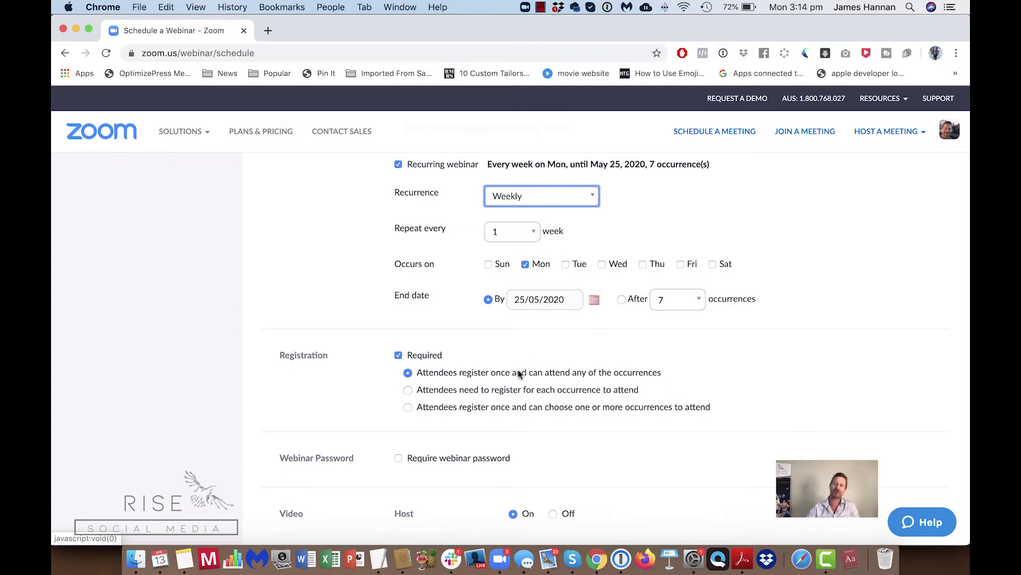
Keep Registration Required on, with attendees registering once for one or more occurrences.
left_click(398, 355)
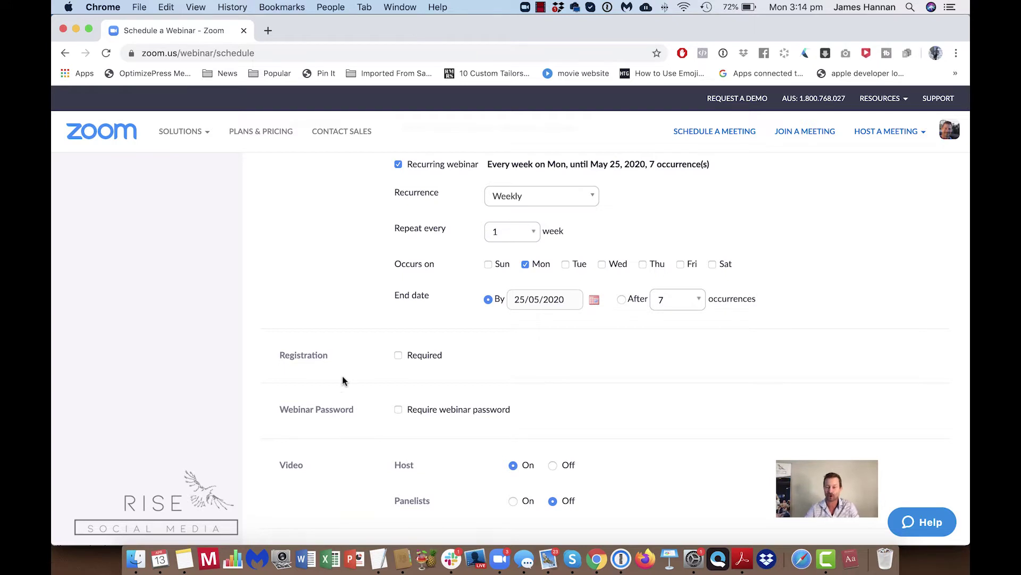
left_click(398, 355)
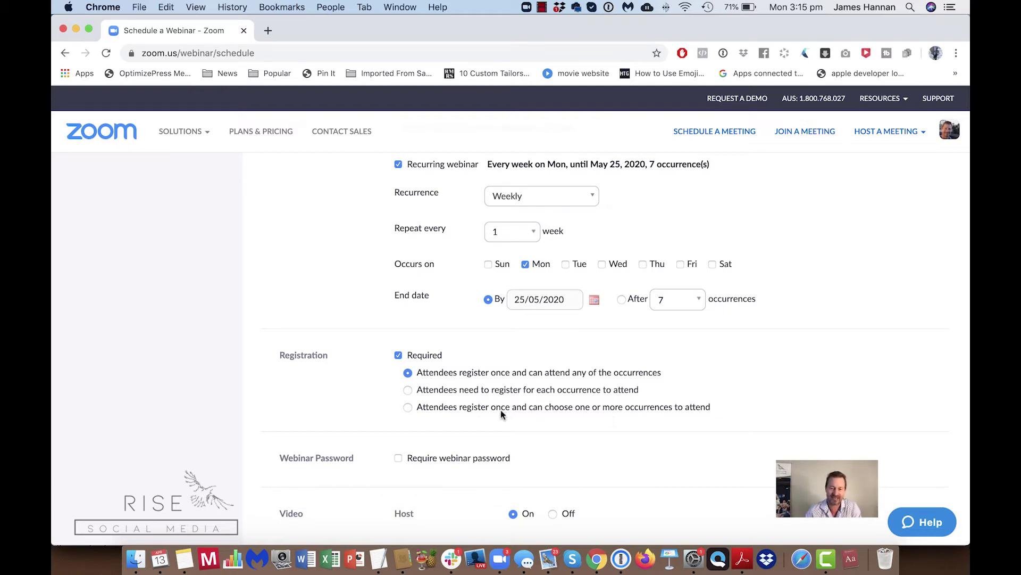
left_click(407, 407)
scroll(573, 391, "down", 2)
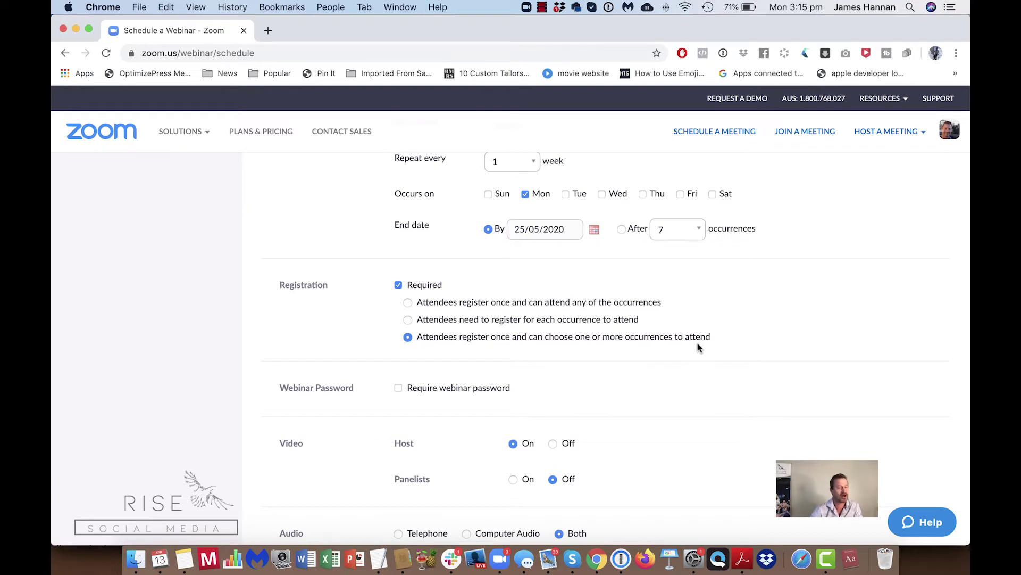
scroll(682, 353, "down", 4)
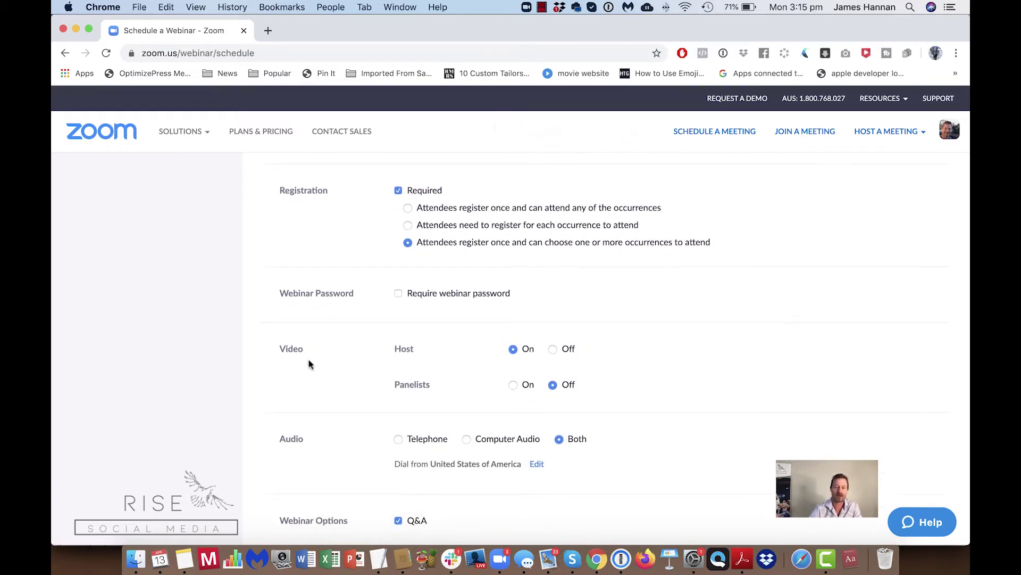
left_click(398, 294)
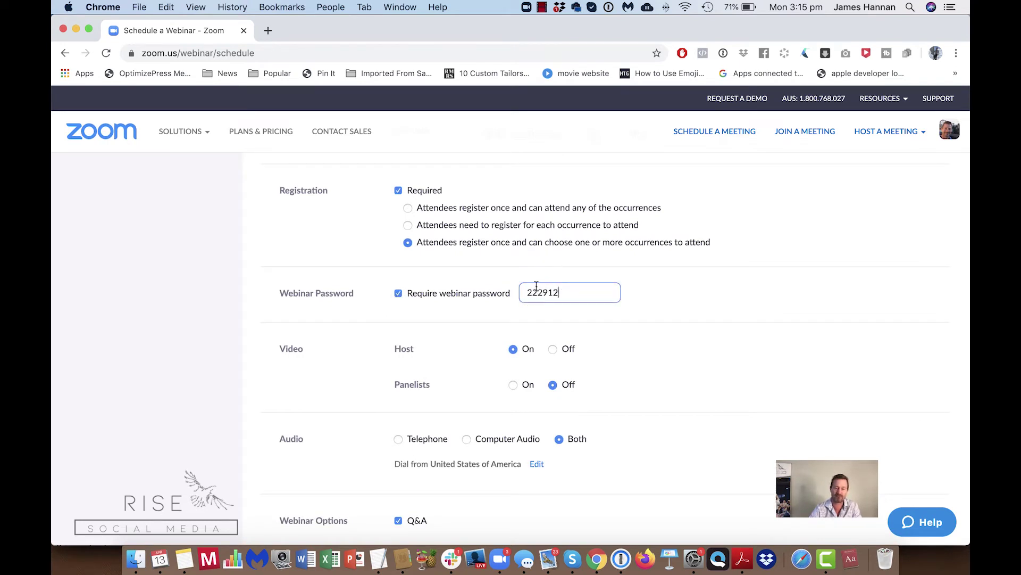
left_click(399, 293)
scroll(443, 335, "down", 3)
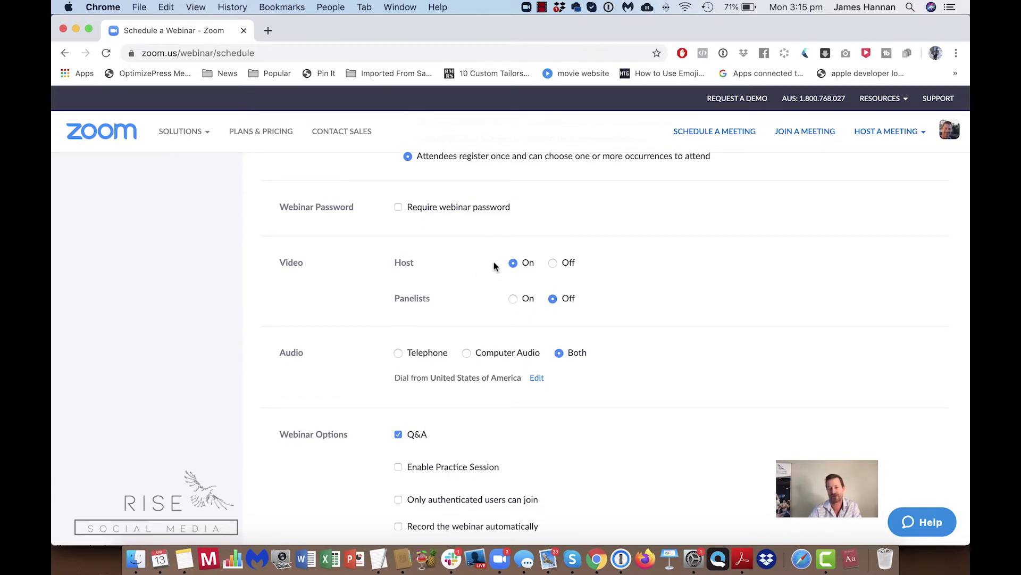
left_click(525, 300)
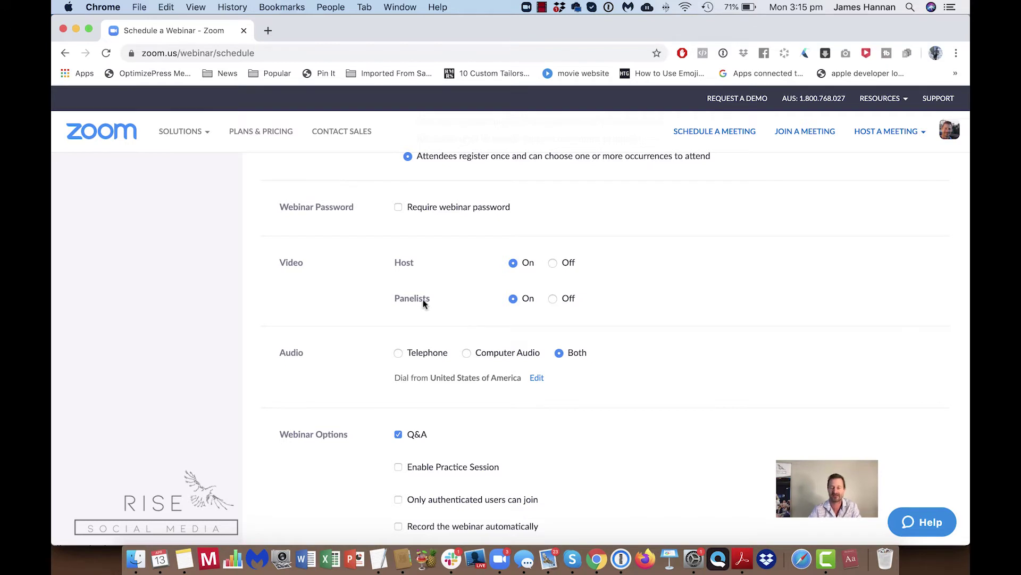
scroll(421, 301, "down", 1)
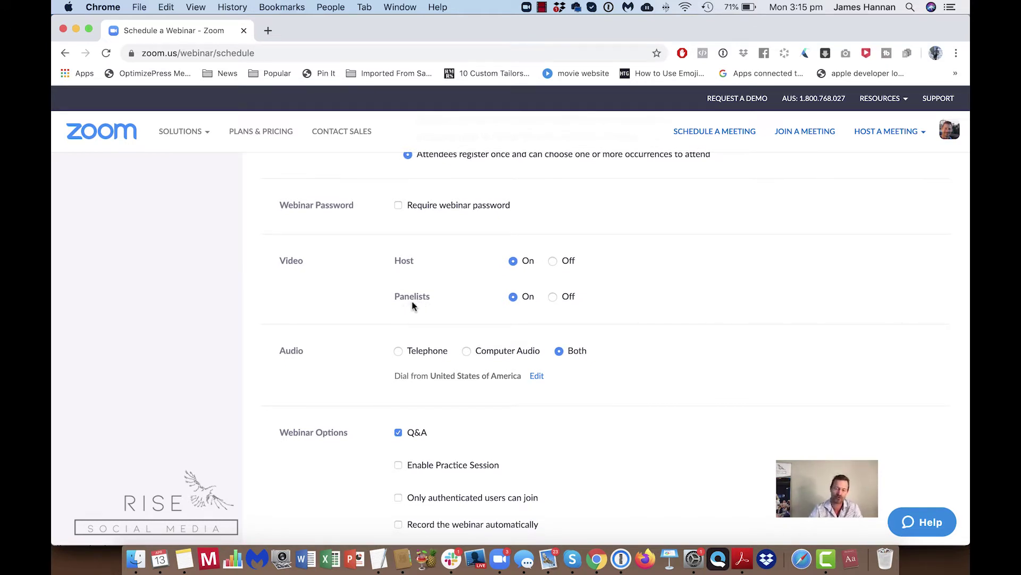
scroll(405, 294, "down", 1)
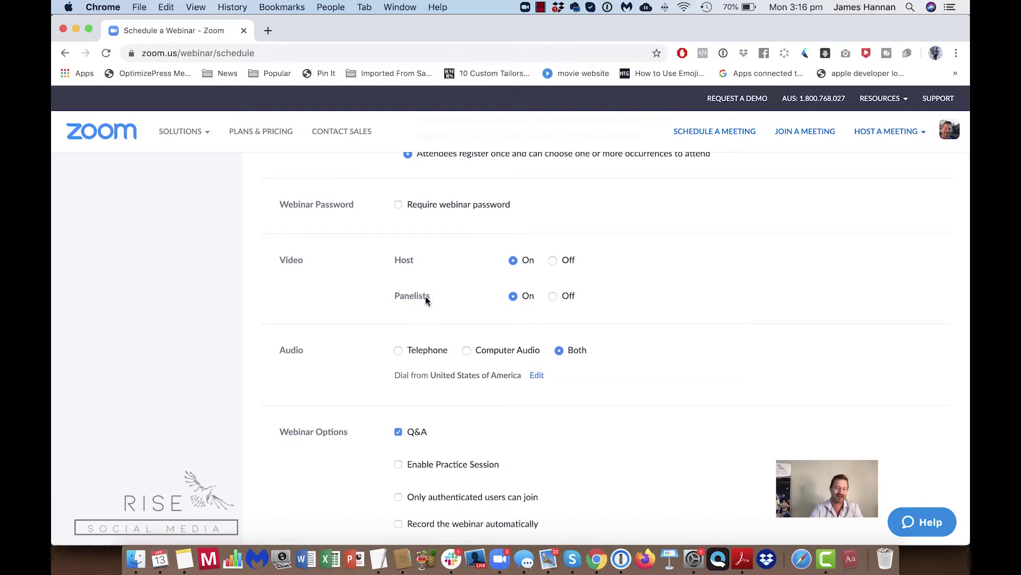
mouse_move(426, 299)
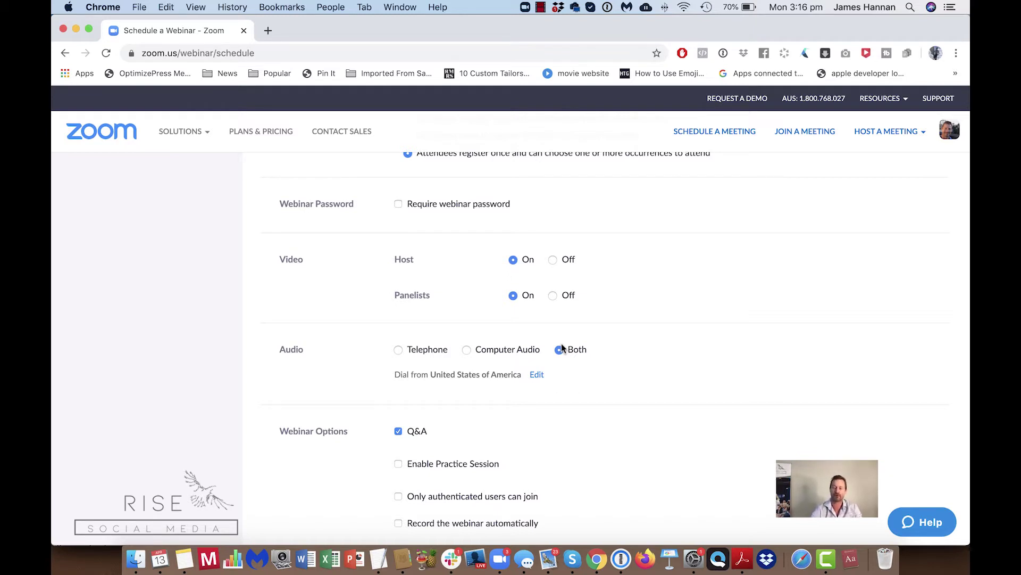
Enable the practice session, leave automatic recording off, and schedule the webinar.
scroll(576, 353, "down", 5)
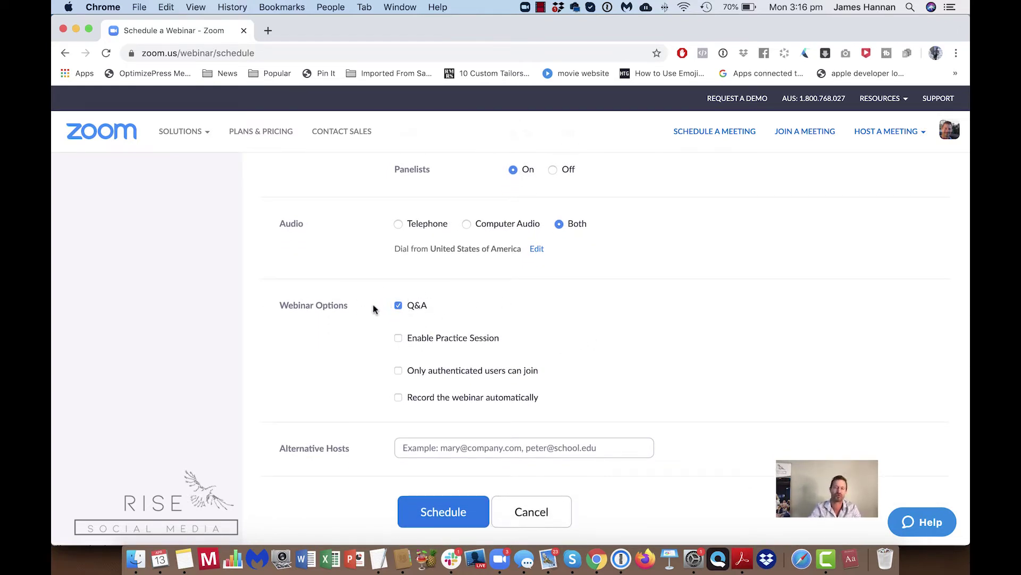
left_click(399, 338)
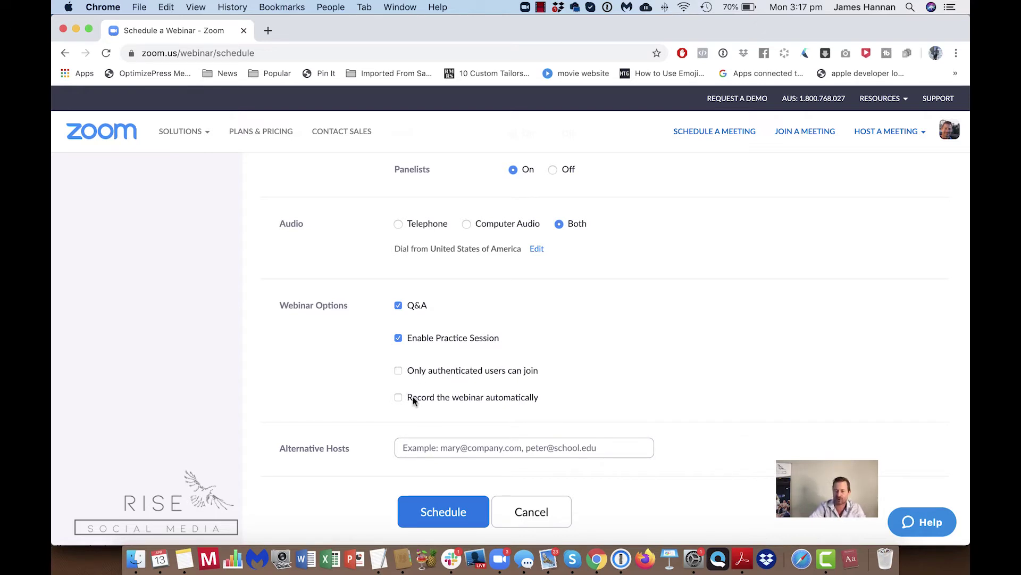
scroll(412, 400, "up", 1)
left_click(398, 408)
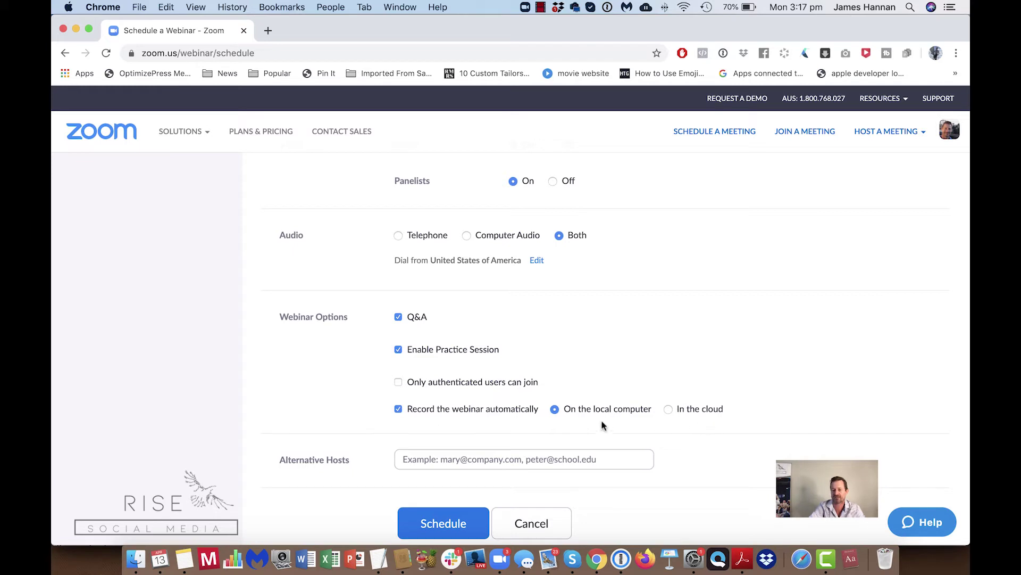
left_click(398, 408)
scroll(362, 415, "down", 4)
left_click(440, 358)
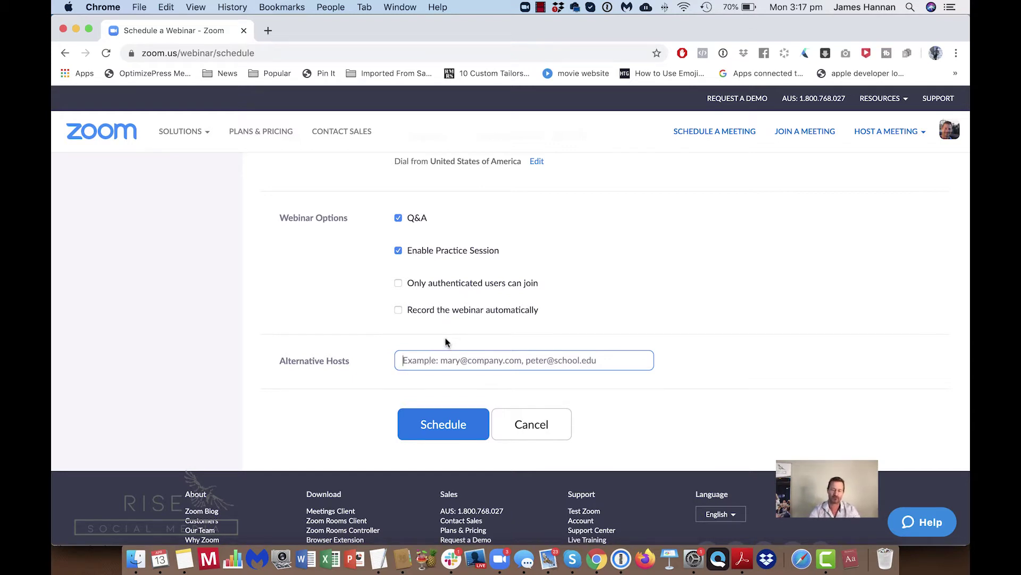
left_click(439, 421)
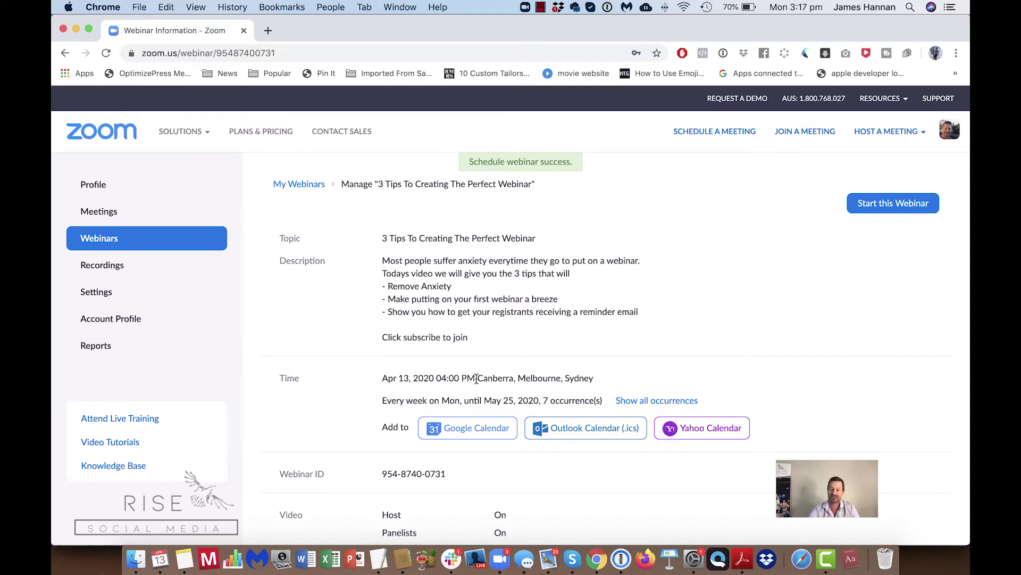
Review the Webinar Information page down to the Registration URL and invitation options.
scroll(707, 256, "down", 3)
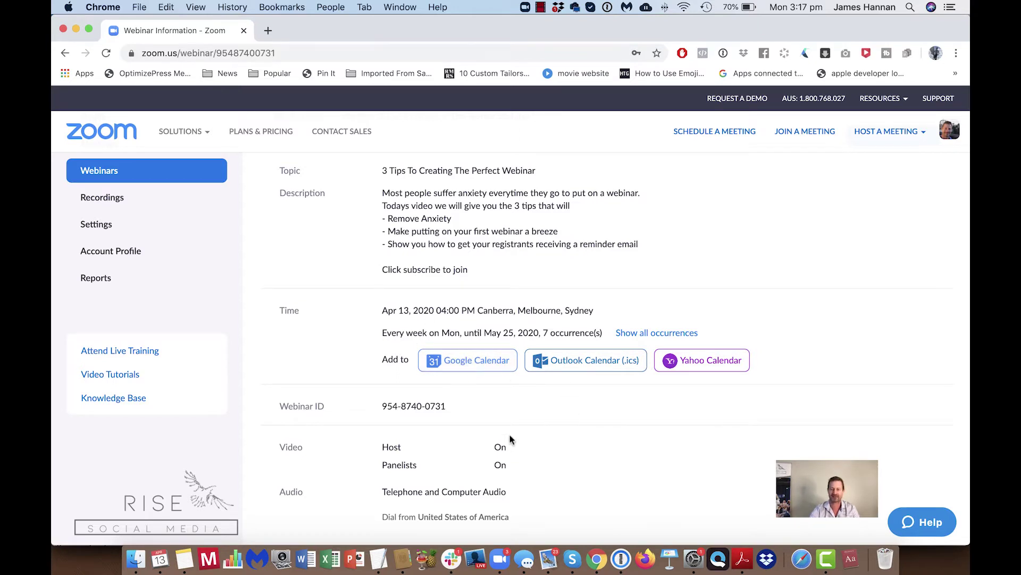
scroll(509, 435, "down", 5)
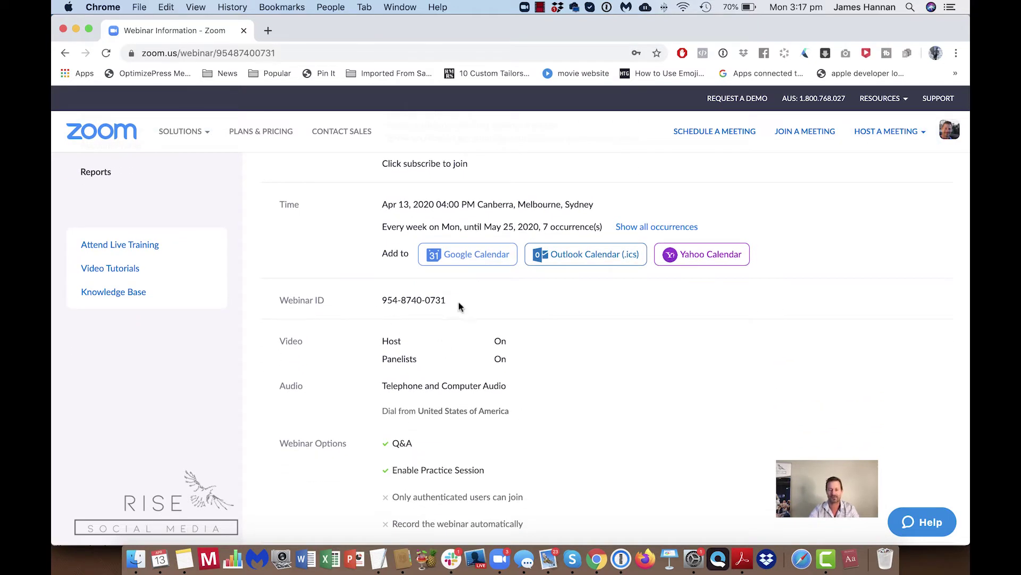
scroll(468, 372, "down", 8)
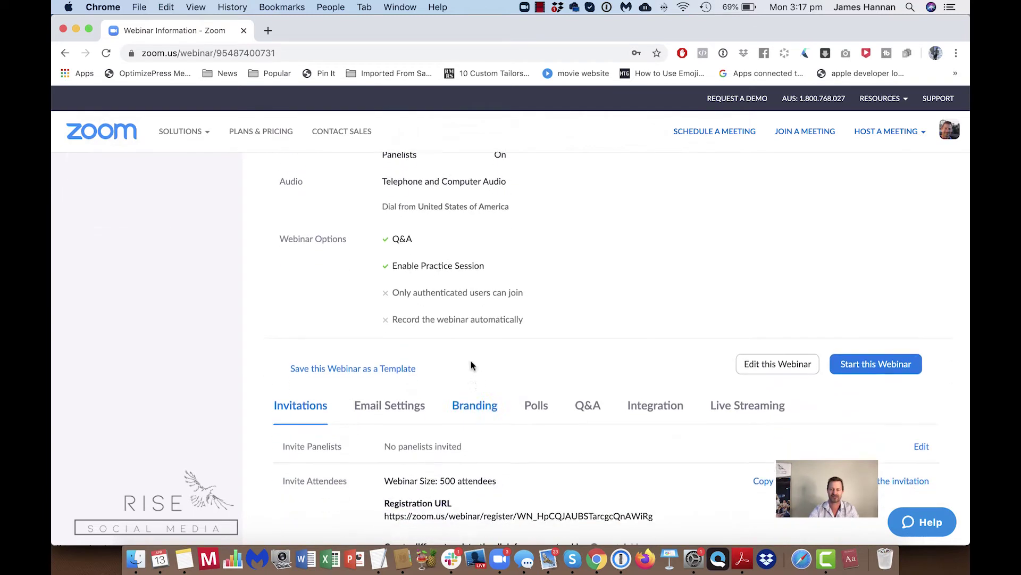
scroll(558, 269, "down", 2)
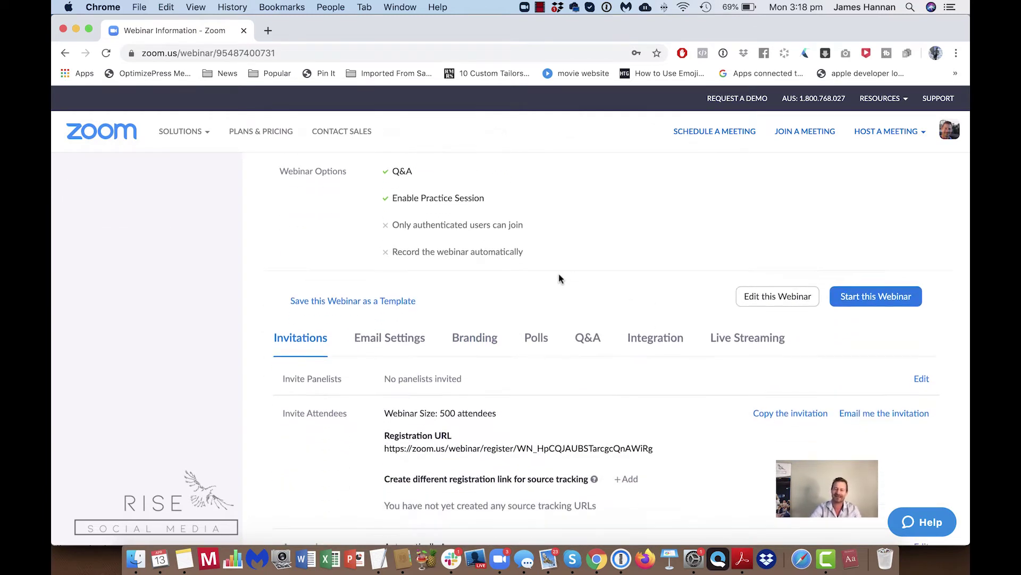
scroll(558, 277, "down", 3)
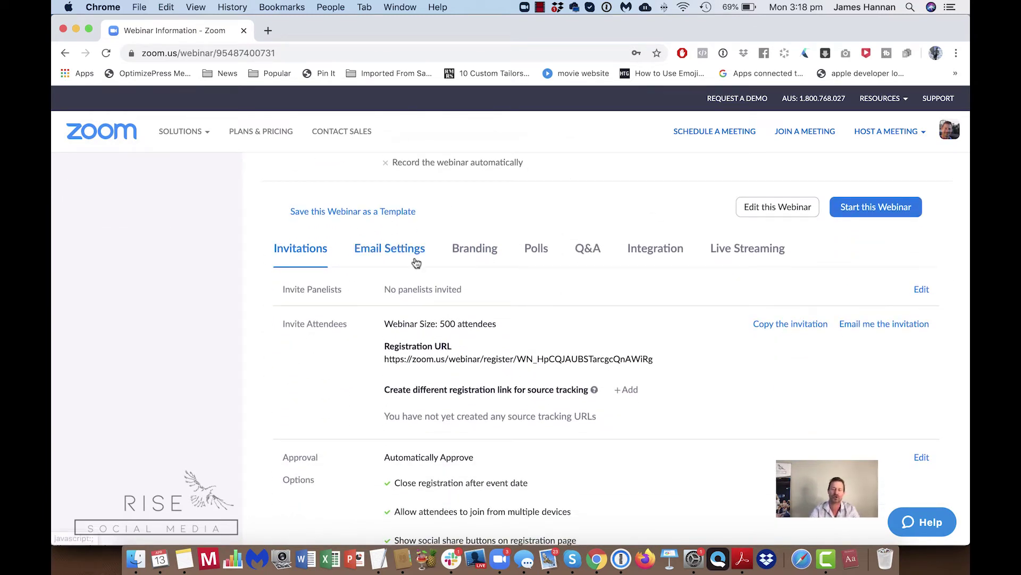
mouse_move(426, 359)
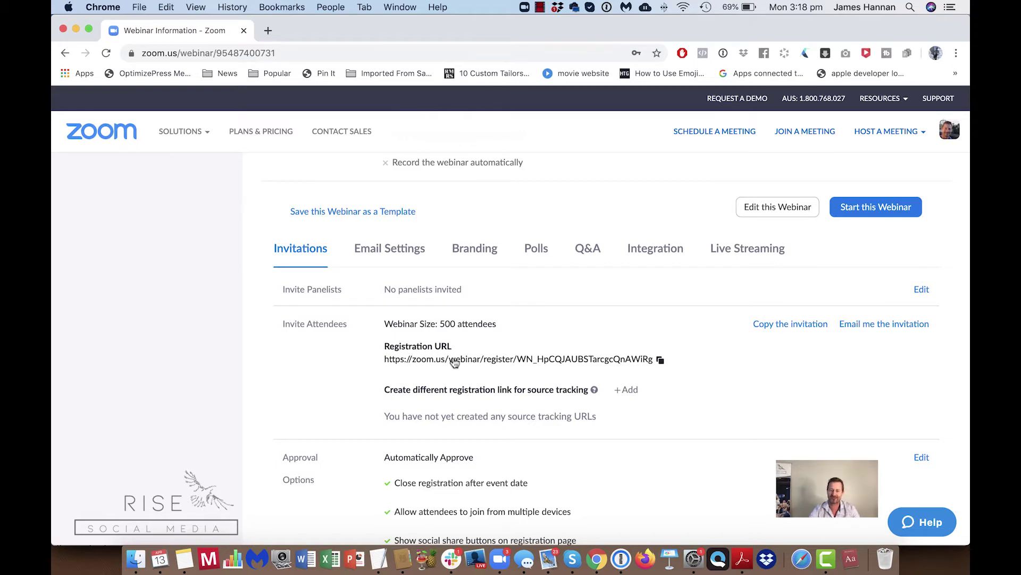
left_click(781, 326)
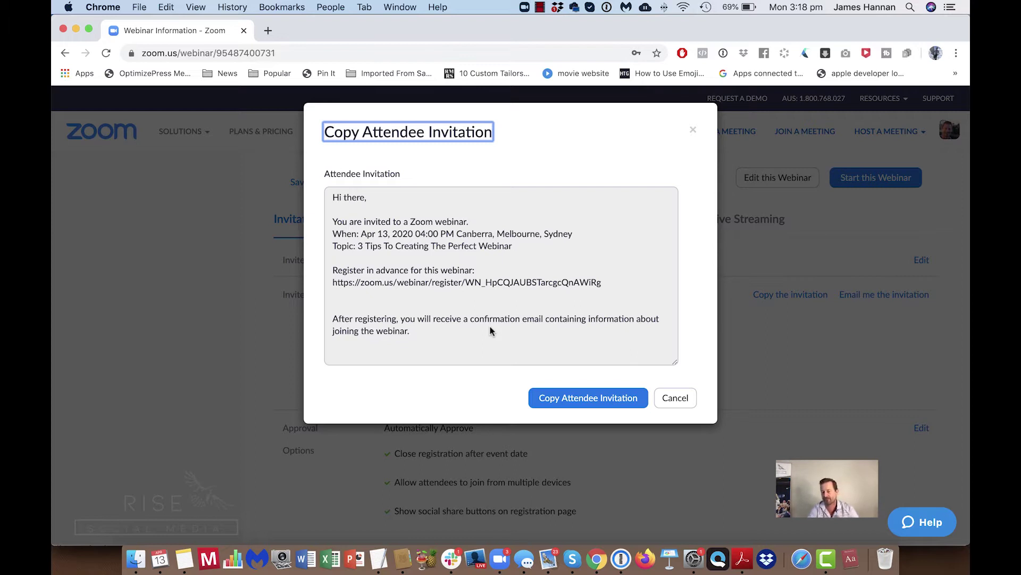
left_click(612, 282)
left_click_drag(613, 281, 334, 282)
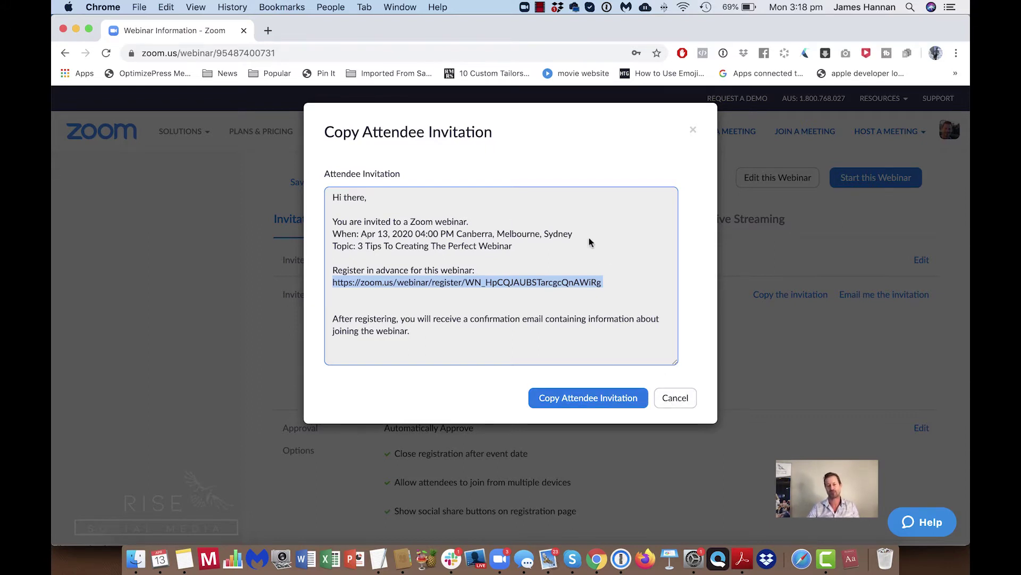
left_click(680, 398)
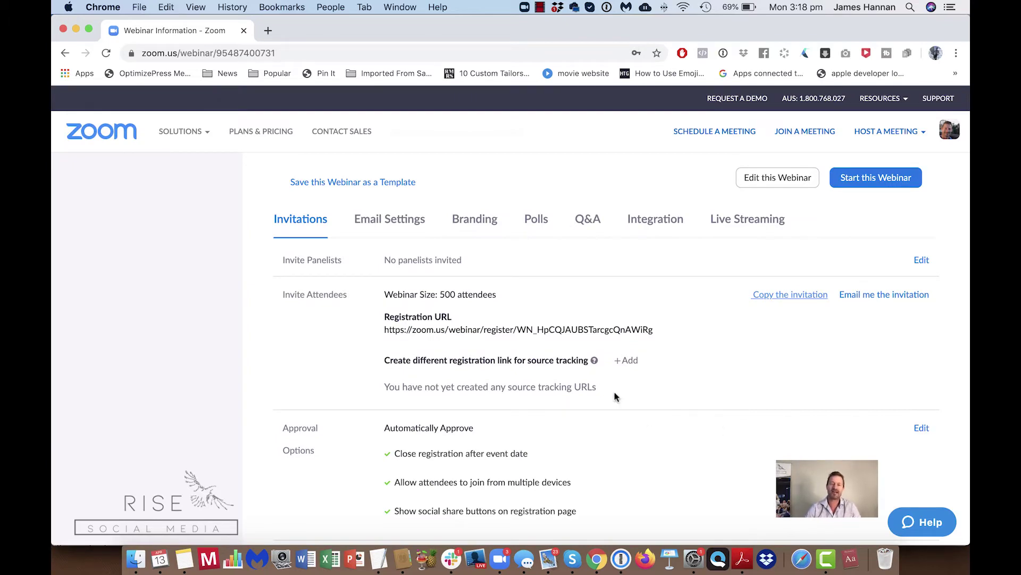
left_click(623, 360)
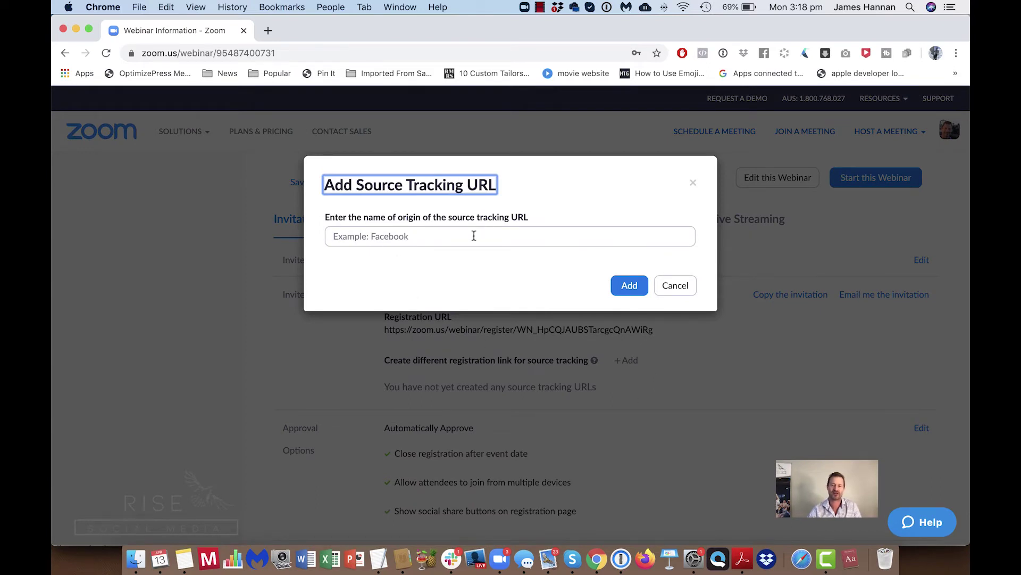
left_click(396, 236)
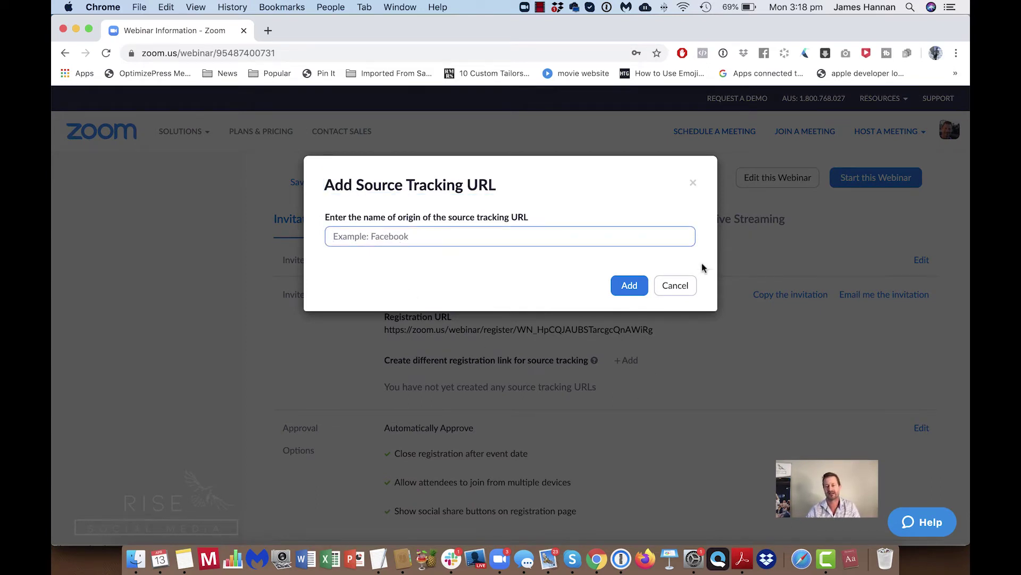
left_click(677, 286)
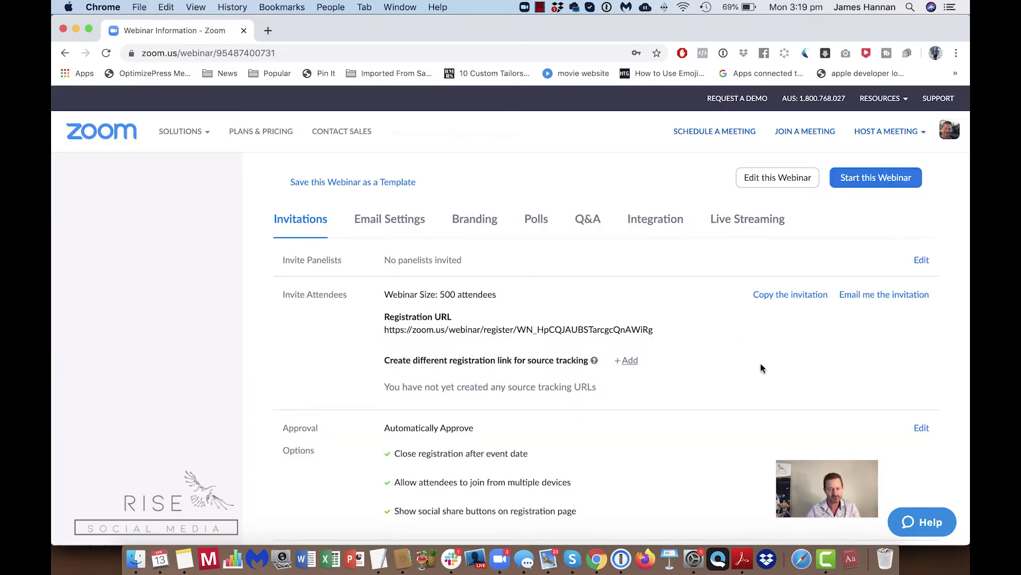
scroll(778, 352, "down", 3)
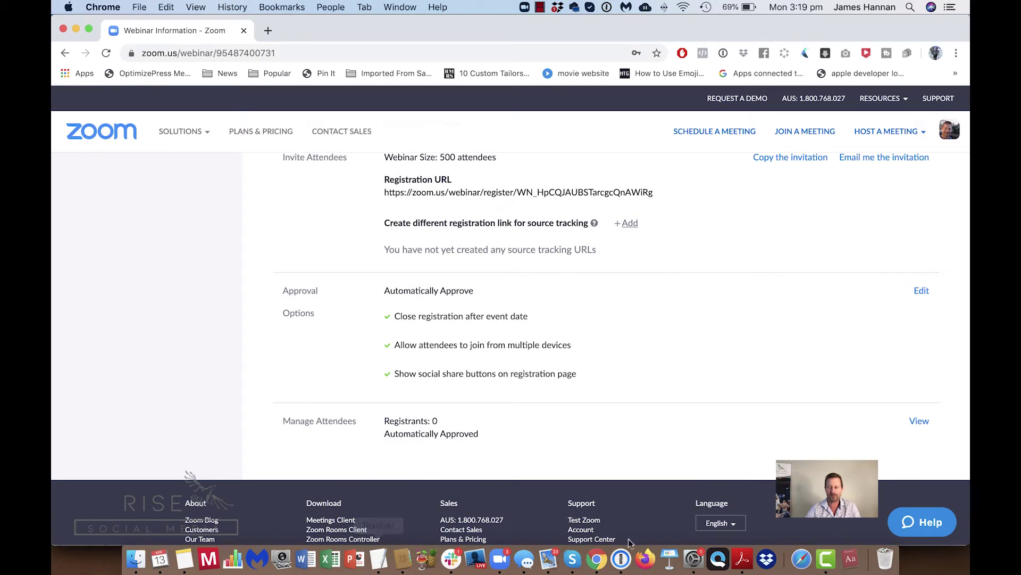
scroll(453, 283, "up", 7)
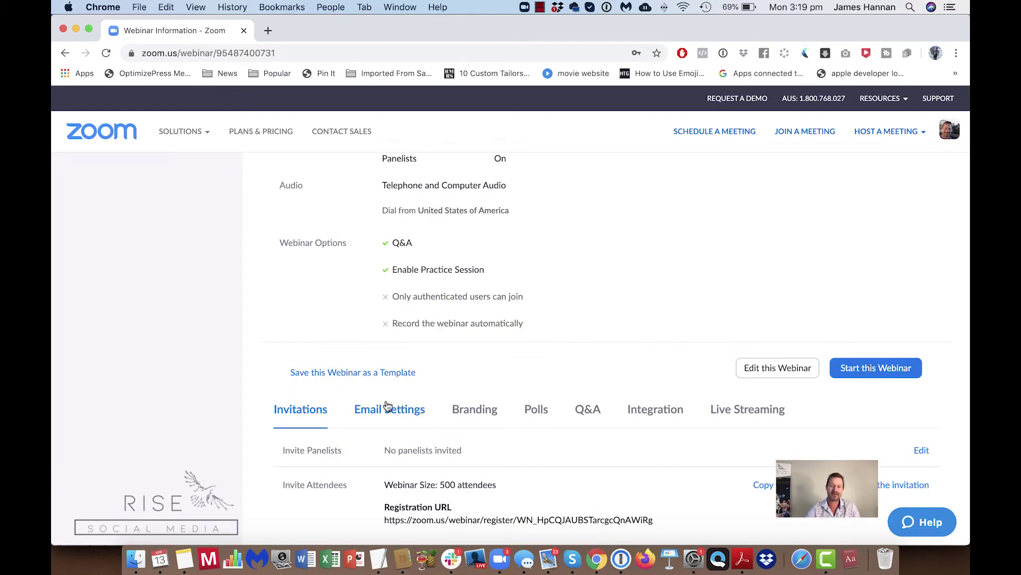
Show Email Settings, check the panelist invitation email, then open the Confirmation Email editor.
left_click(387, 408)
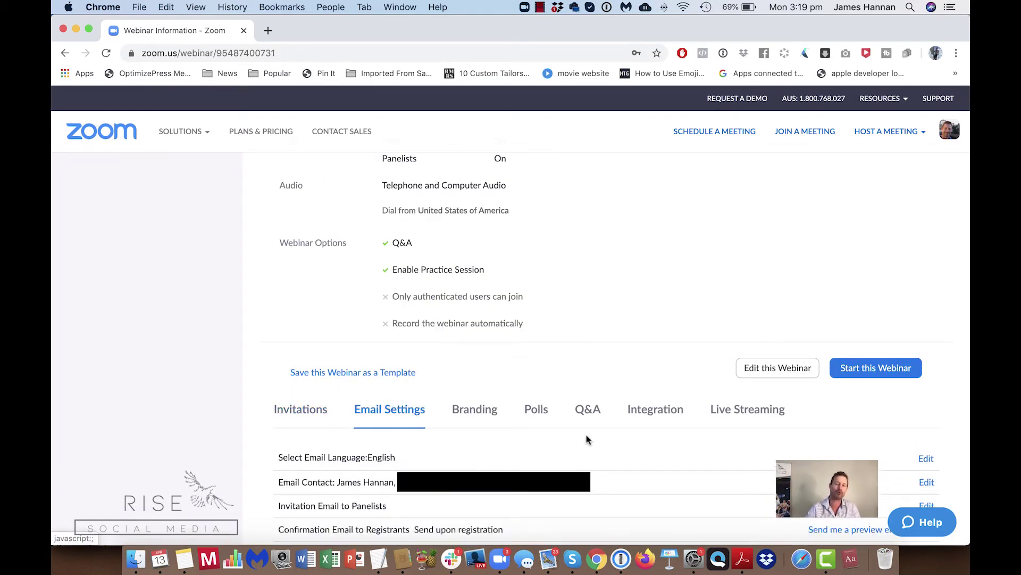
scroll(587, 441, "down", 3)
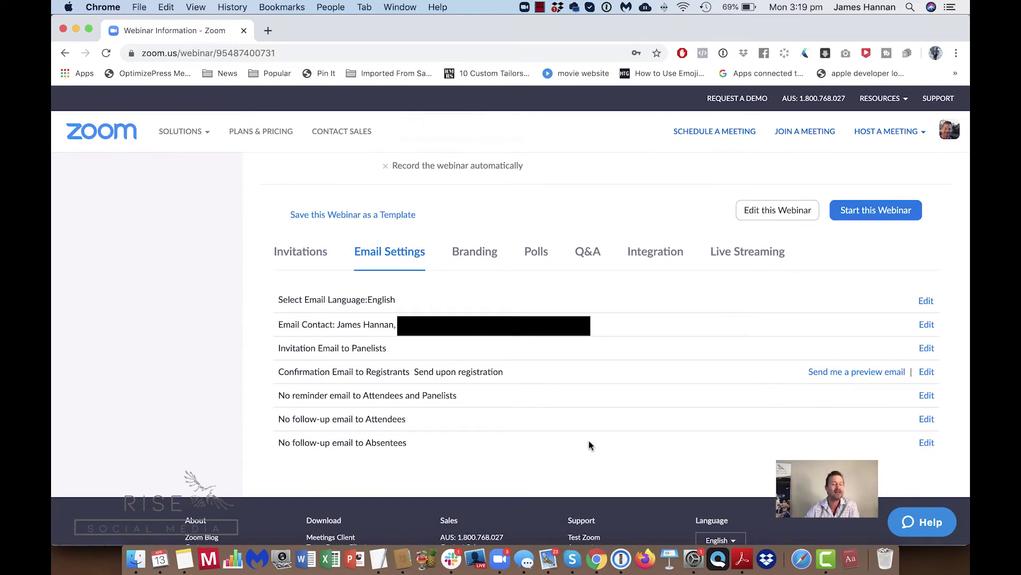
scroll(586, 444, "down", 1)
scroll(586, 442, "left", 1)
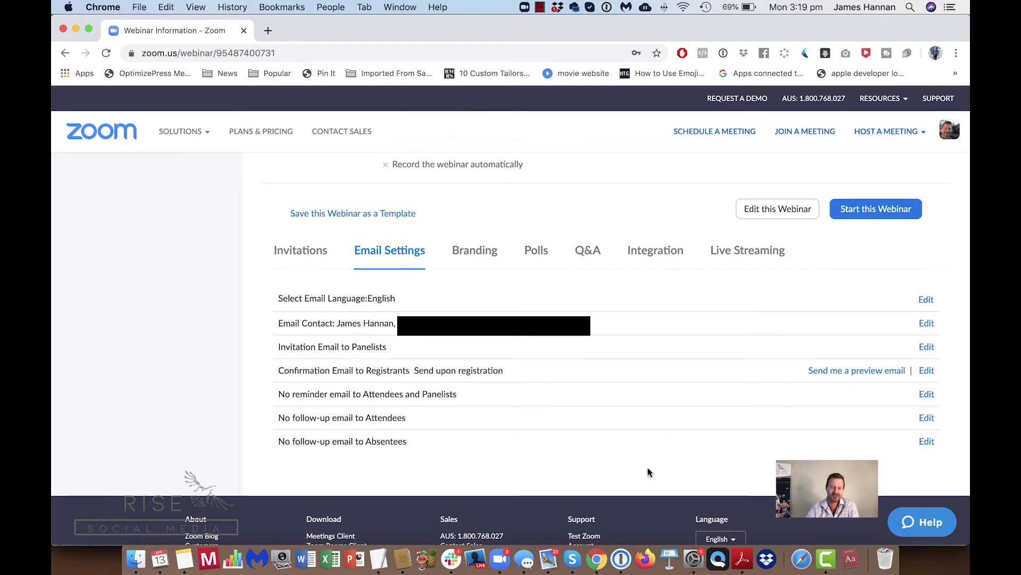
left_click(928, 348)
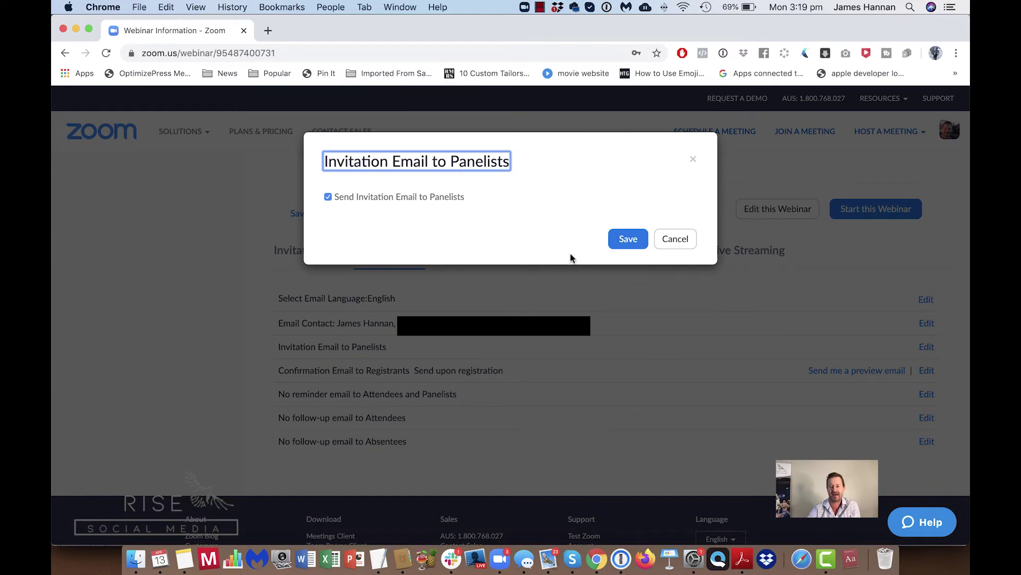
left_click(672, 240)
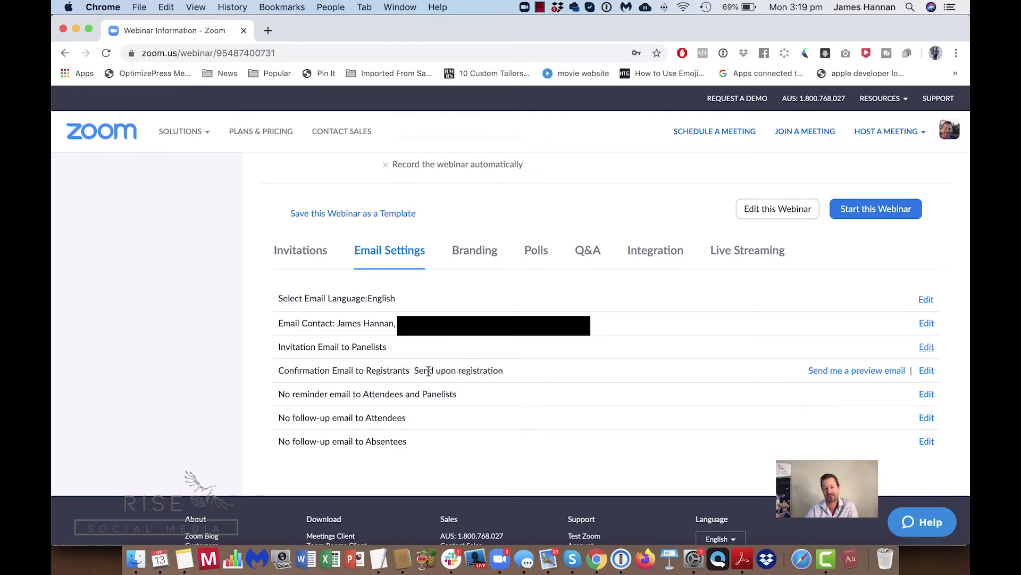
left_click(927, 371)
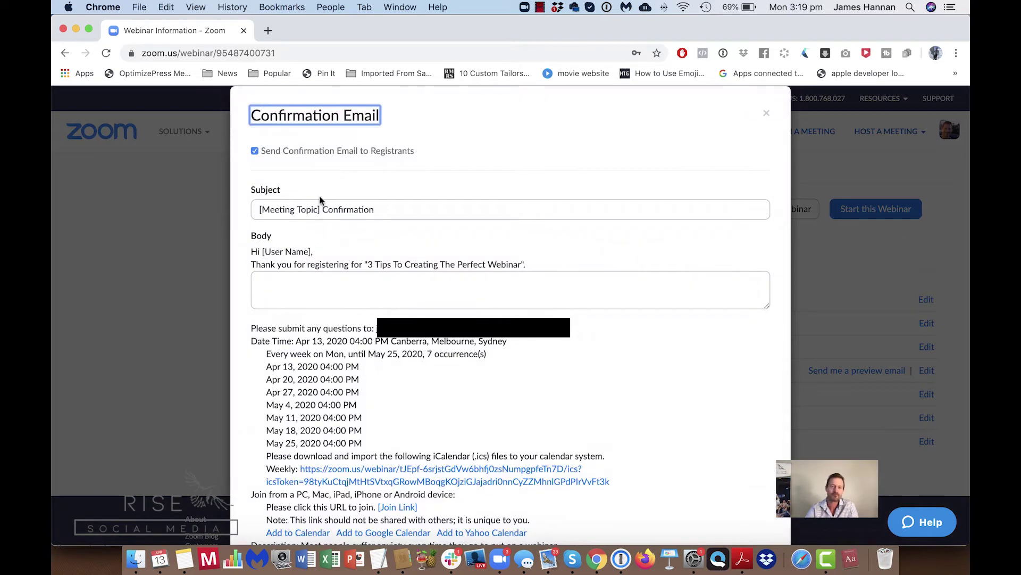
Read through the Confirmation Email body and cancel the editor without saving.
scroll(475, 178, "down", 2)
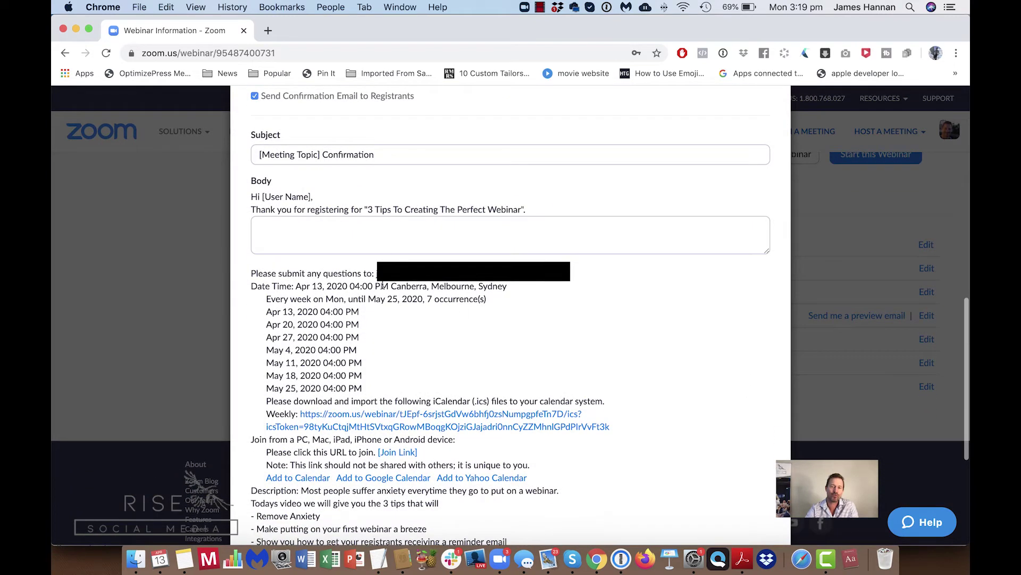
left_click(268, 241)
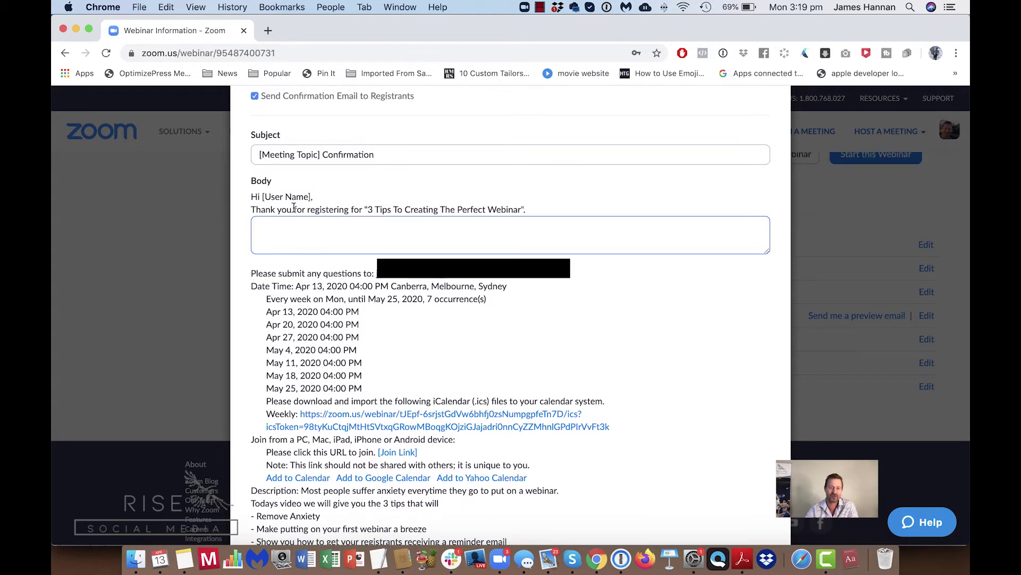
scroll(446, 173, "down", 5)
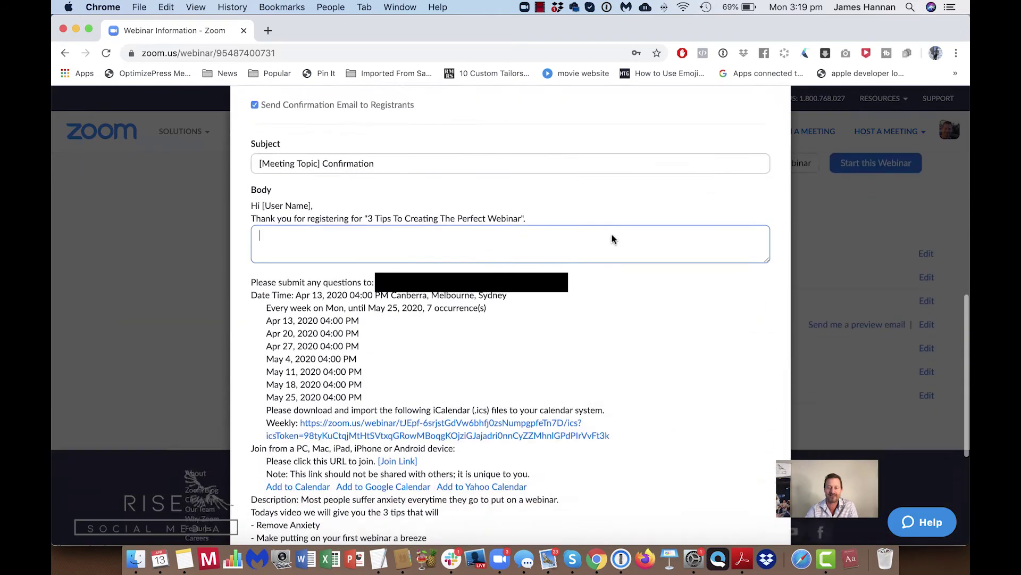
scroll(612, 234, "down", 5)
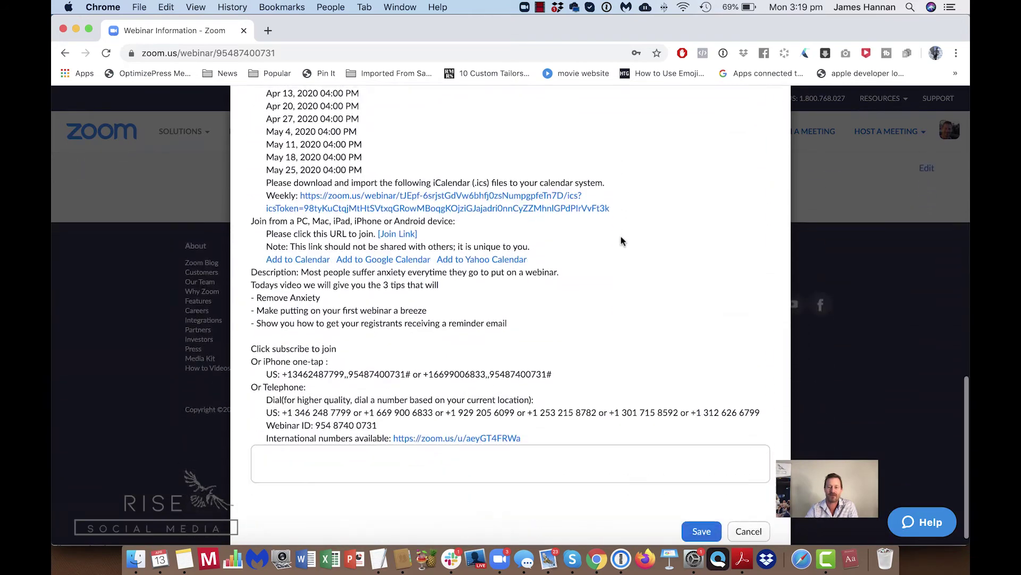
left_click(749, 531)
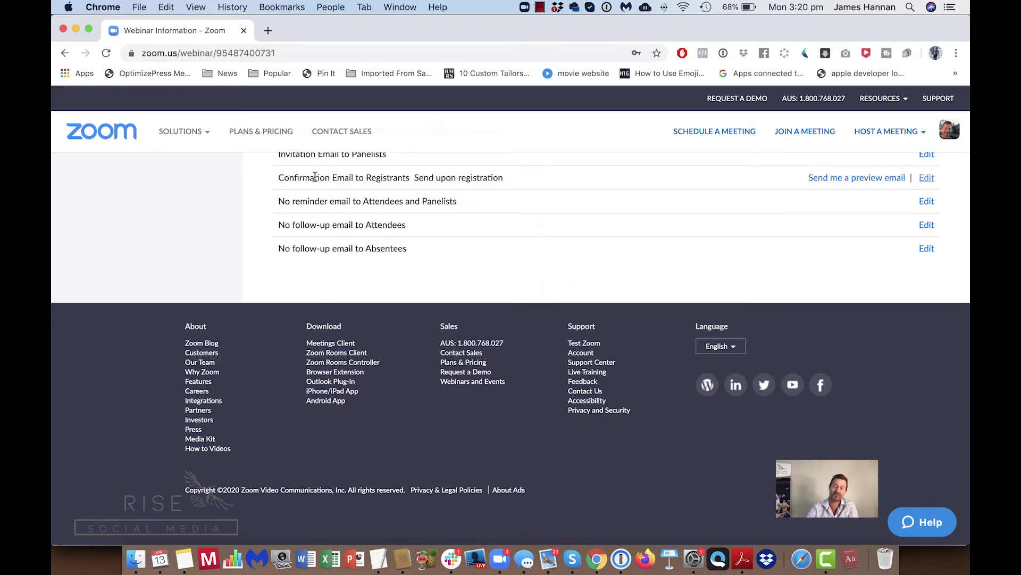
Schedule reminder emails 1 hour, 1 day and 1 week before the webinar.
scroll(298, 191, "up", 1)
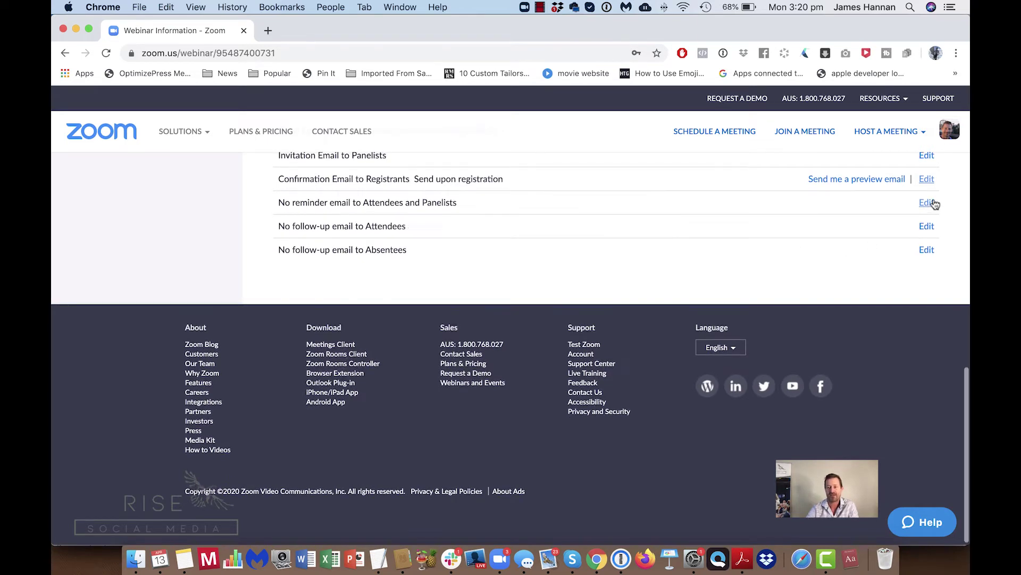
left_click_drag(274, 204, 487, 202)
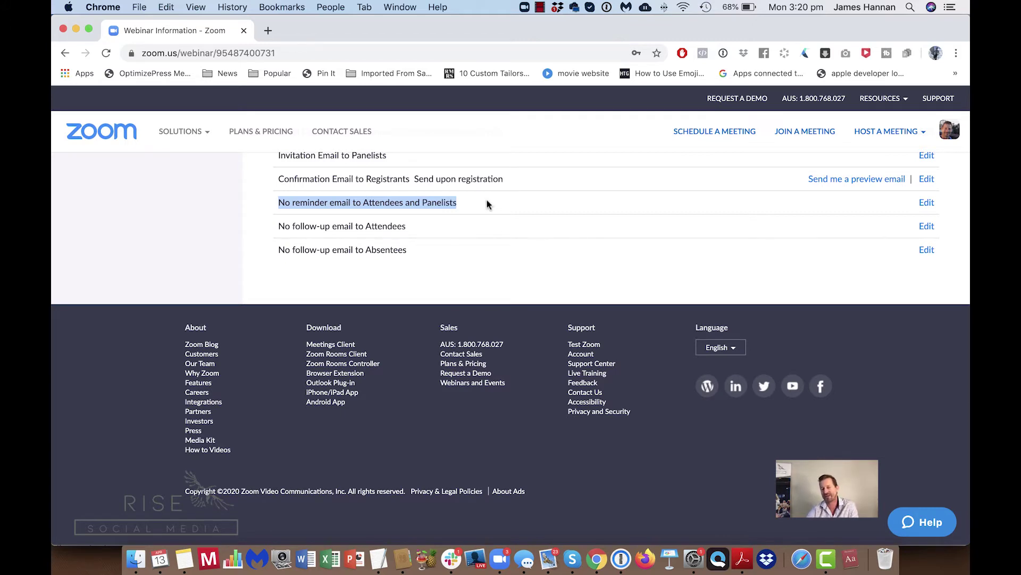
left_click(920, 202)
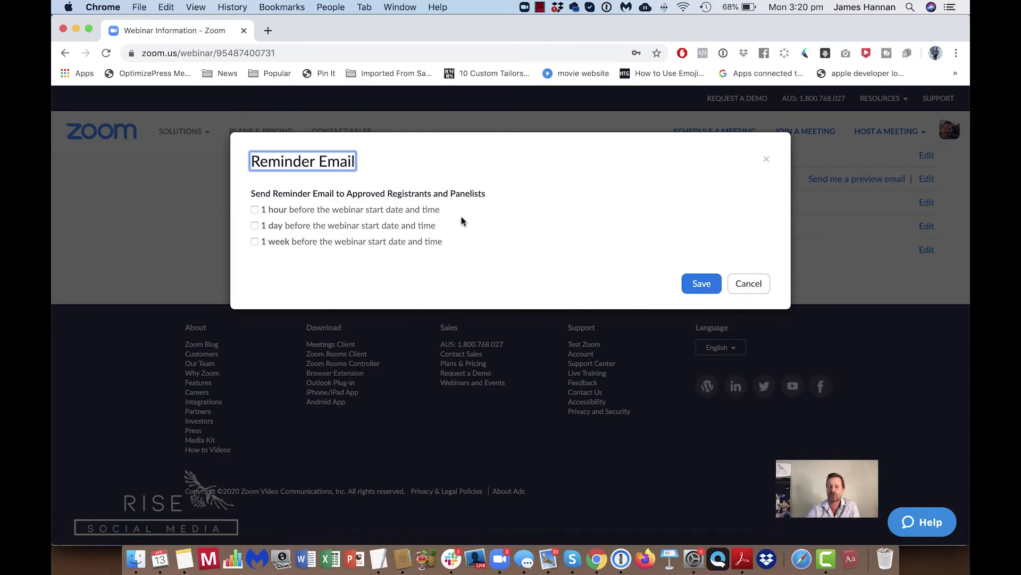
left_click(254, 210)
left_click(255, 226)
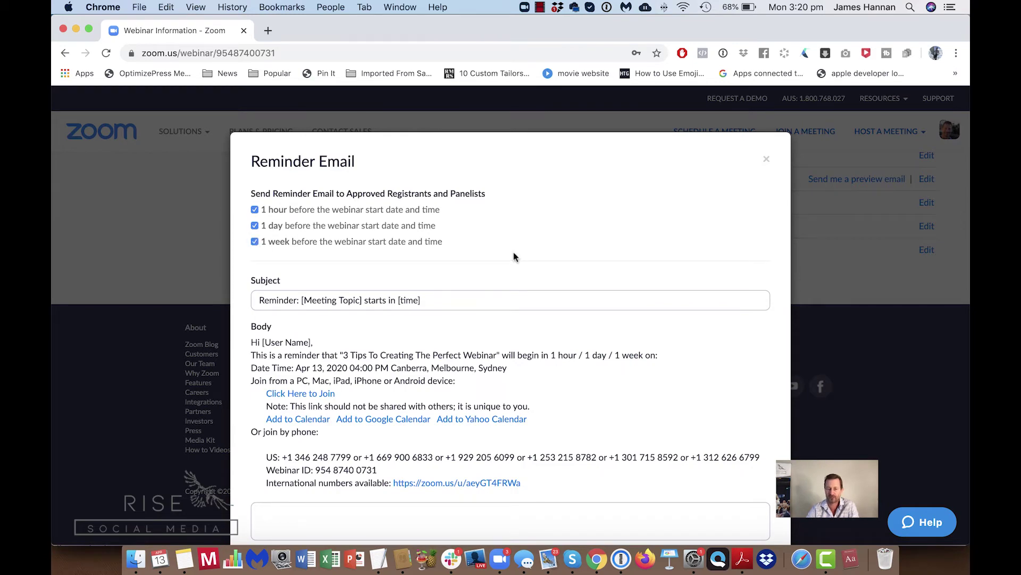
scroll(515, 255, "down", 3)
left_click(690, 518)
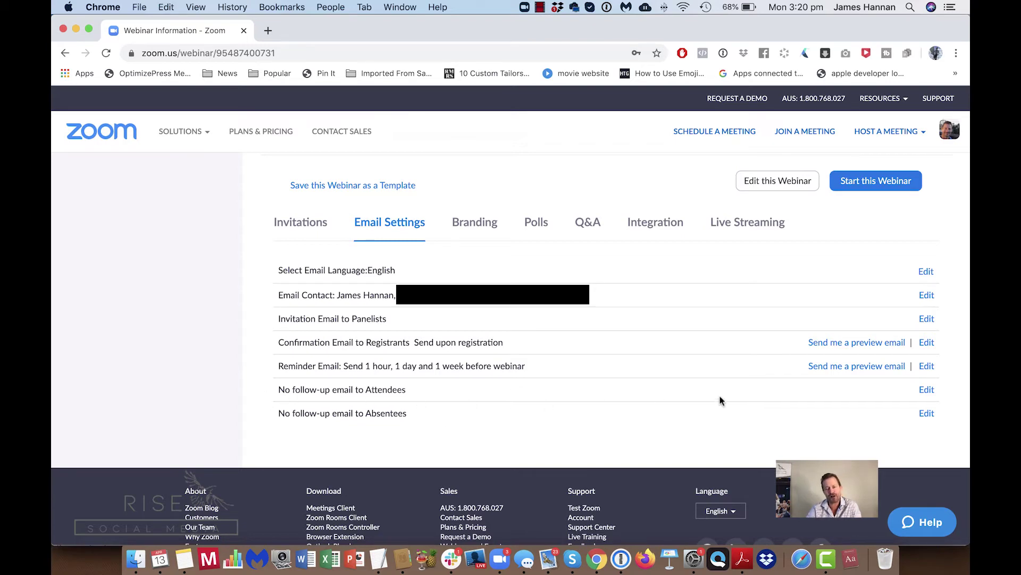
left_click(927, 390)
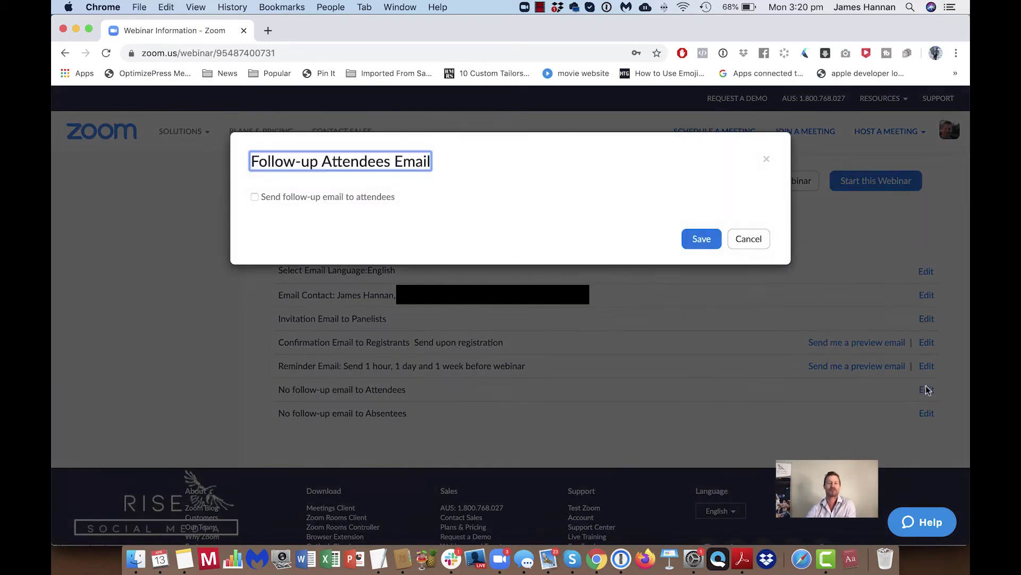
left_click(255, 197)
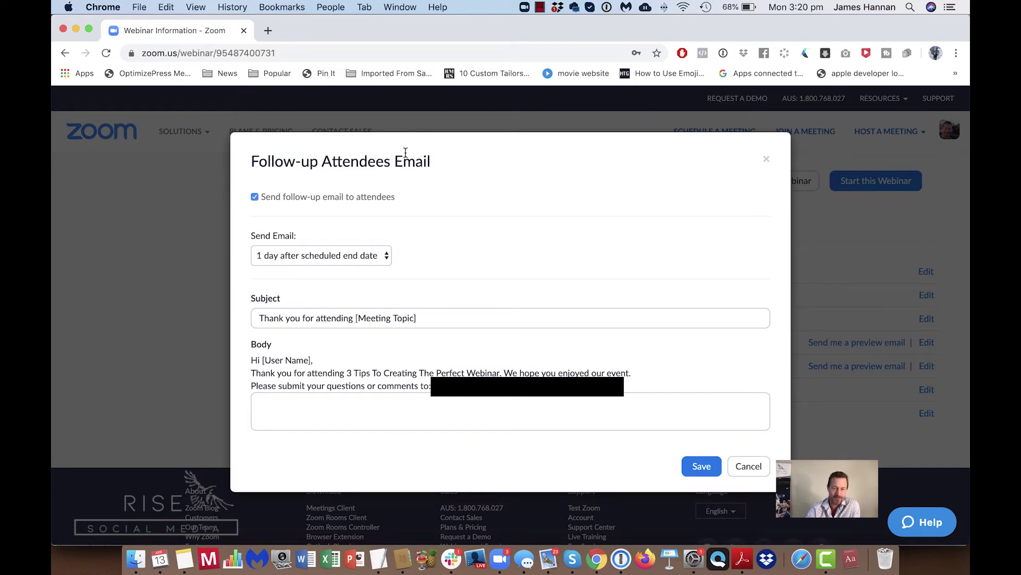
left_click(298, 407)
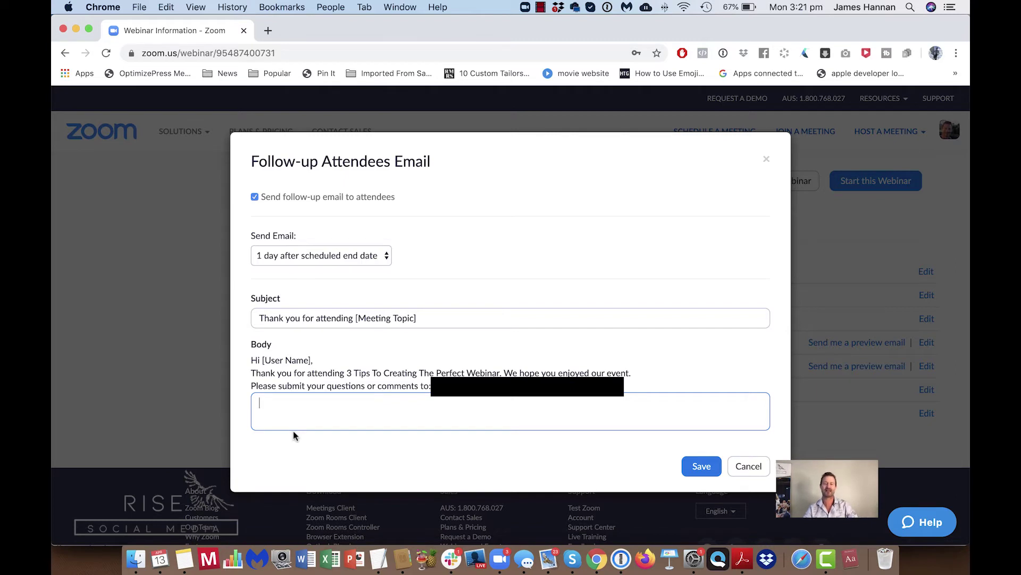
type("Here's outr spe")
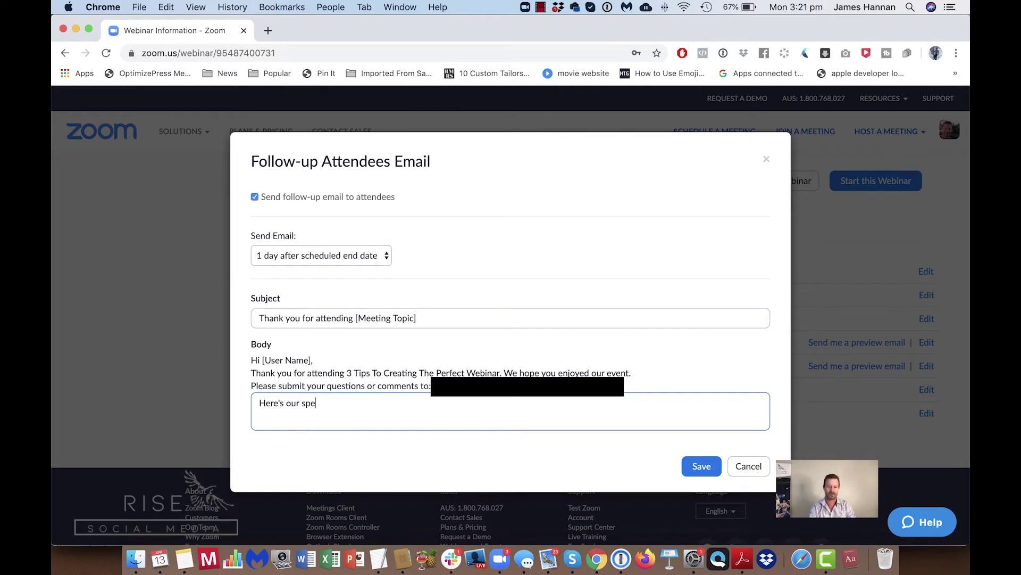
key("BackSpace")
key("BackSpace")
key("BackSpace")
key("BackSpace")
type("cial giveaway we primised")
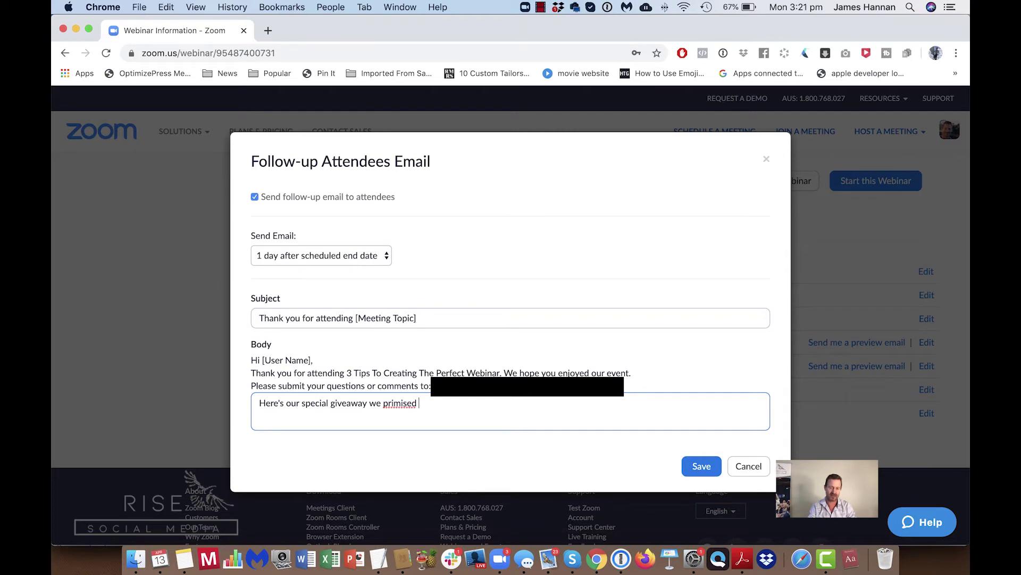
key("BackSpace")
key("BackSpace")
key("BackSpace")
key("BackSpace")
type("omised")
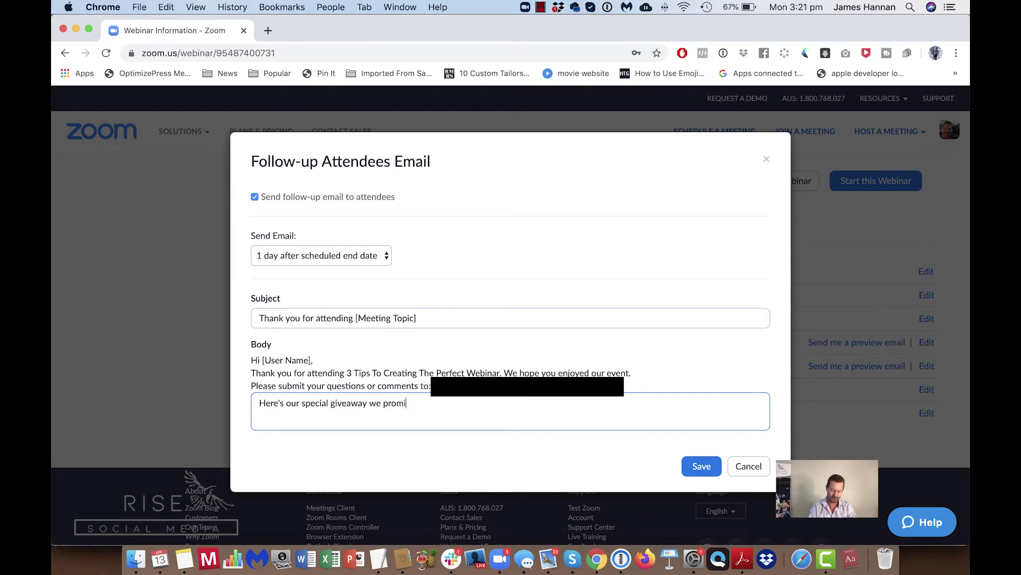
key("Return")
key("Return")
type("or")
key("Return")
type("Here's the recotrding")
key("BackSpace")
key("BackSpace")
key("BackSpace")
type("ding")
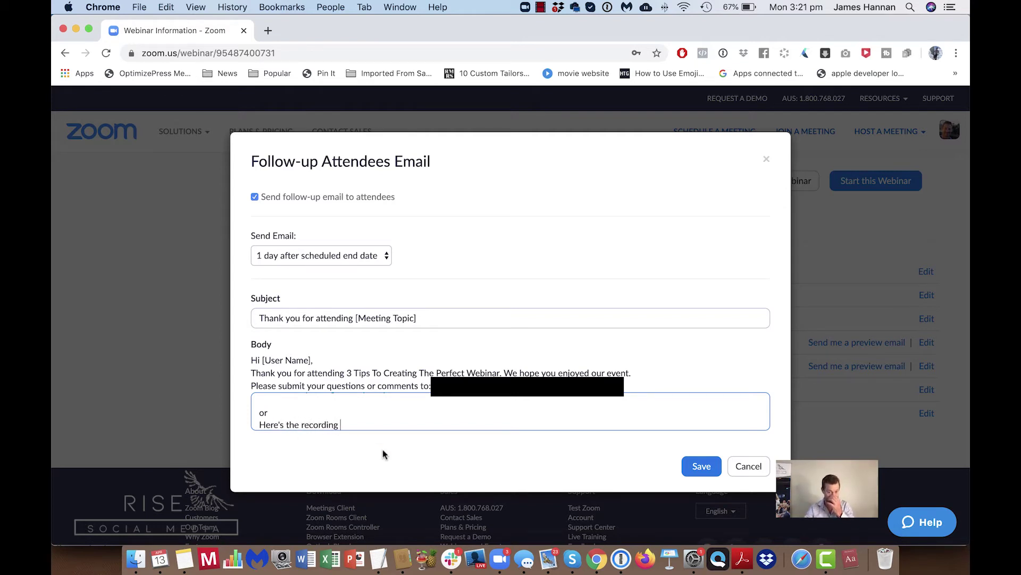
left_click(732, 466)
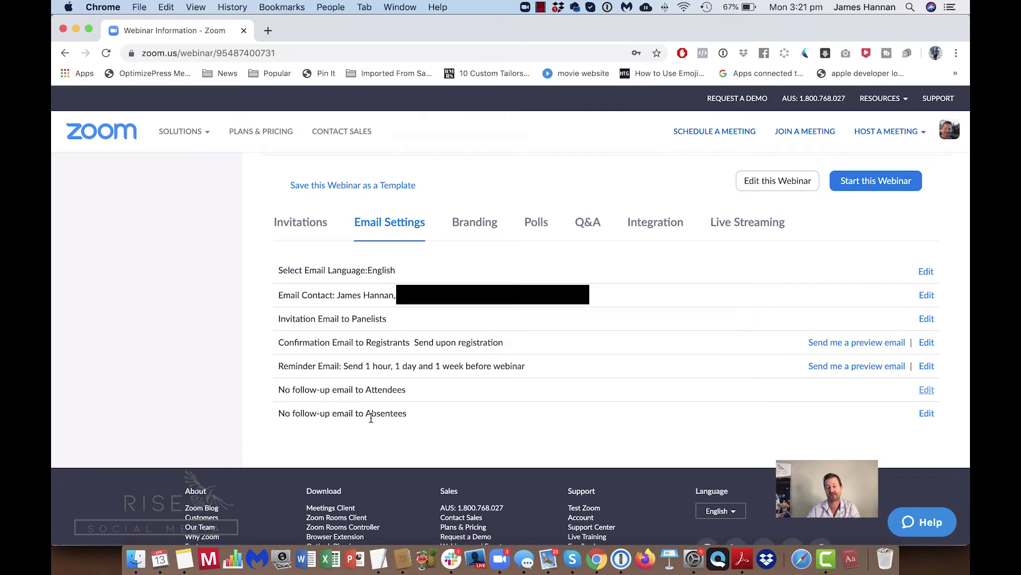
left_click(927, 413)
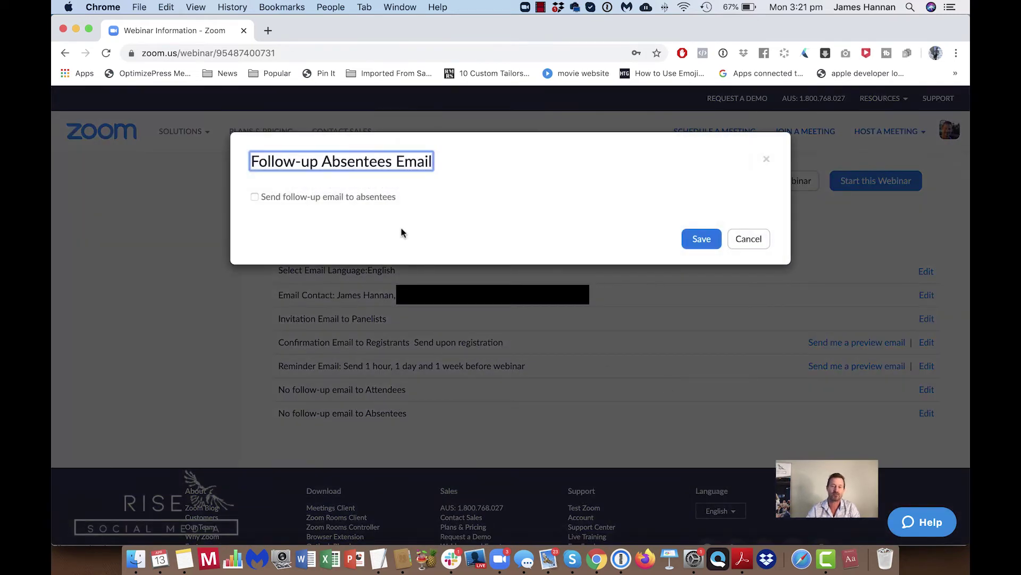
left_click(254, 196)
left_click(390, 417)
type("Here")
type("s th")
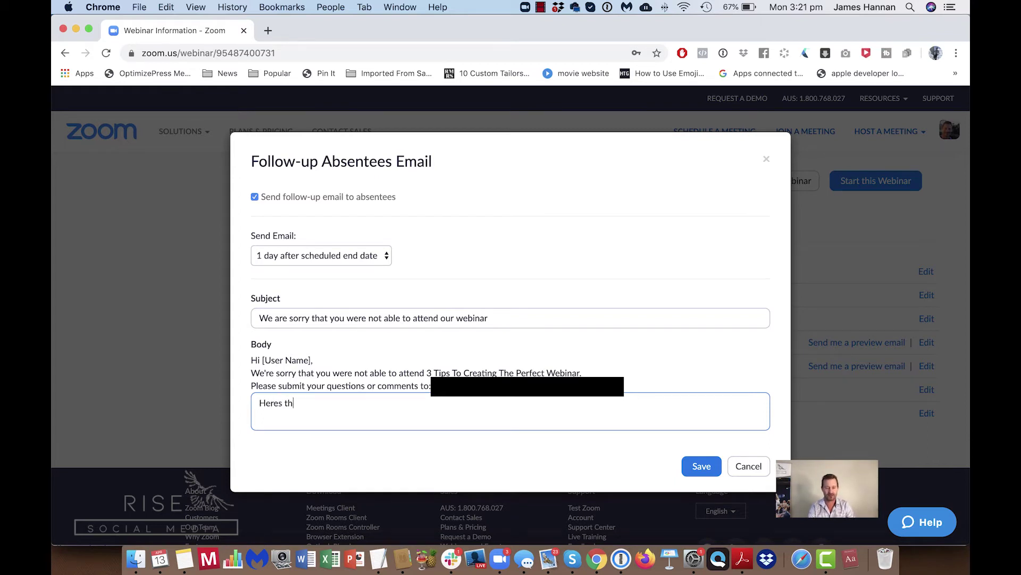
type("e recording")
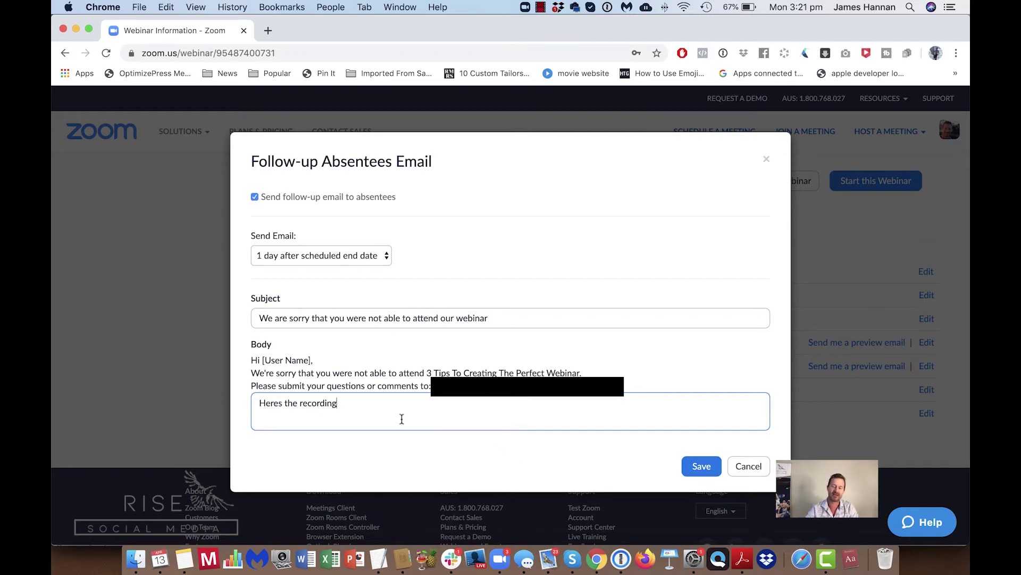
left_click(749, 466)
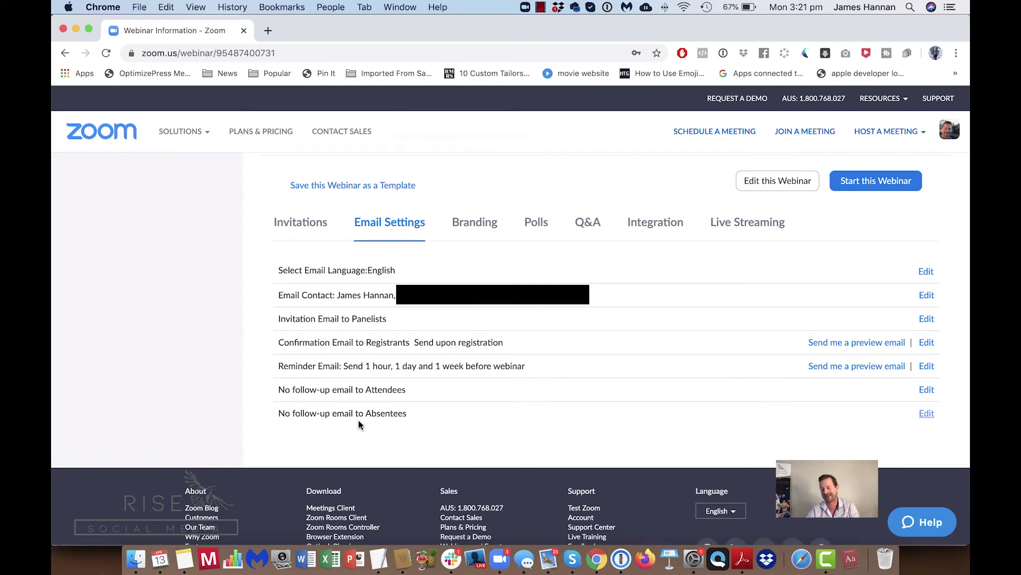
scroll(375, 417, "up", 1)
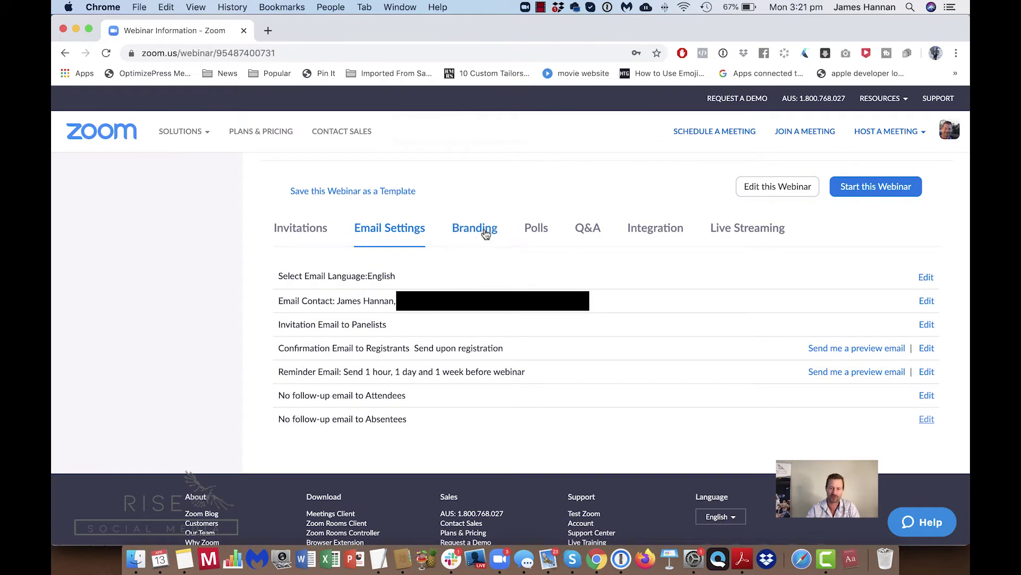